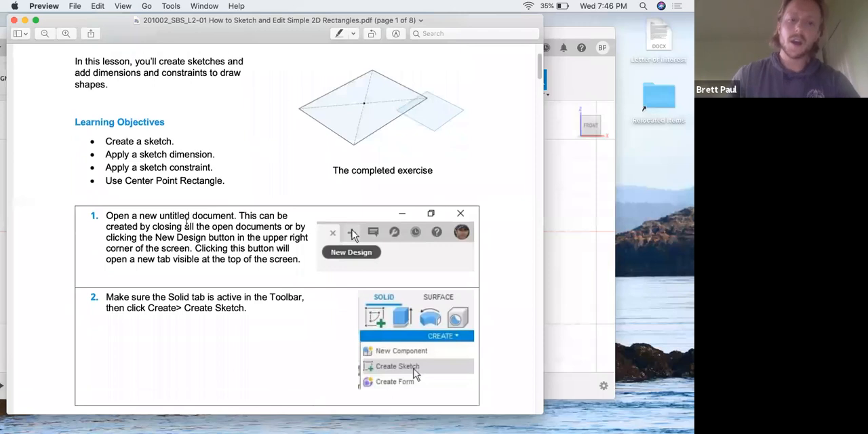
- Switch to Fusion 360 and reposition its window so the whole workspace with the browser and toolbar fits on the screen
click(575, 206)
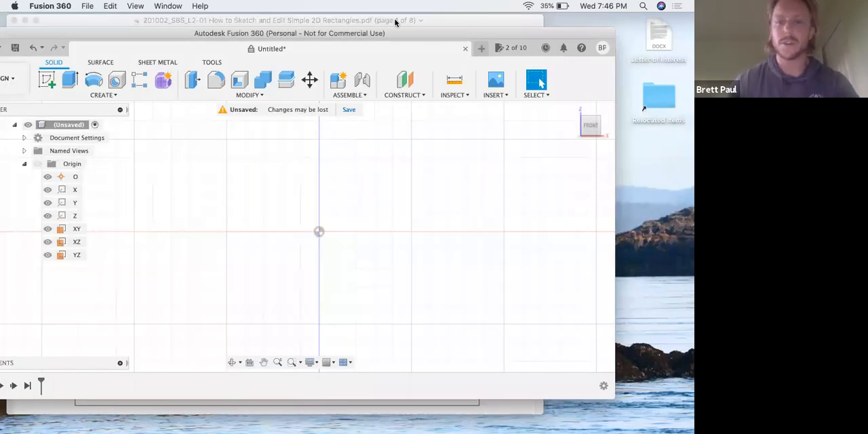
drag(424, 30, 447, 24)
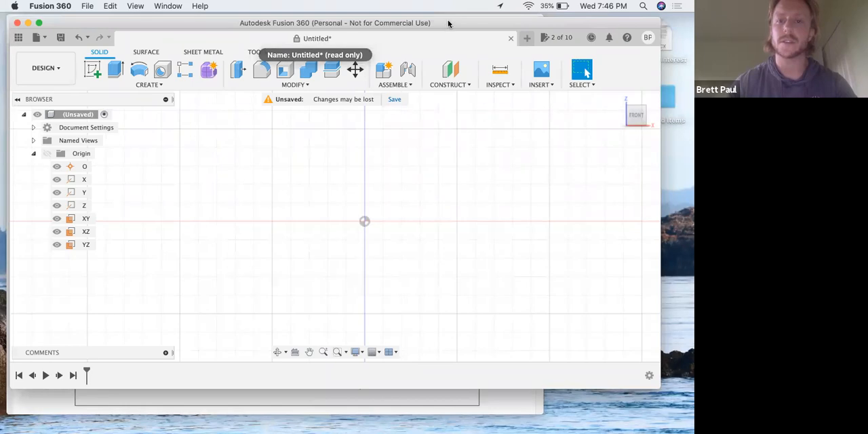
drag(447, 24, 461, 26)
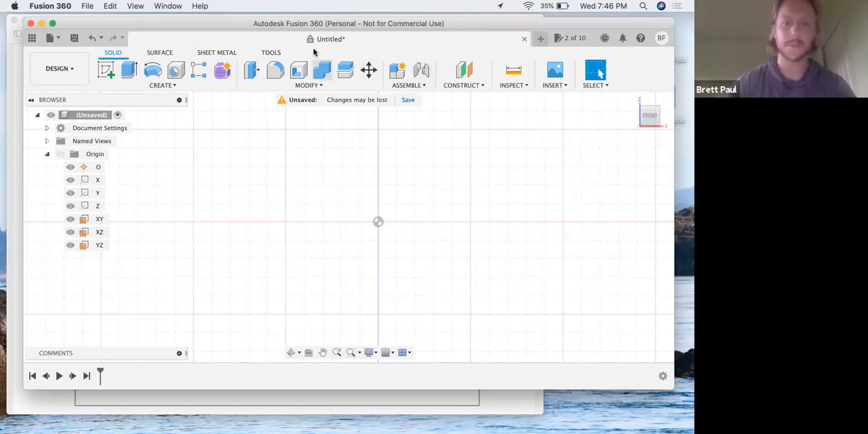
- Switch to the lesson PDF in Preview and read steps 1 and 2 on opening a new design and creating a sketch
key(ctrl+Up)
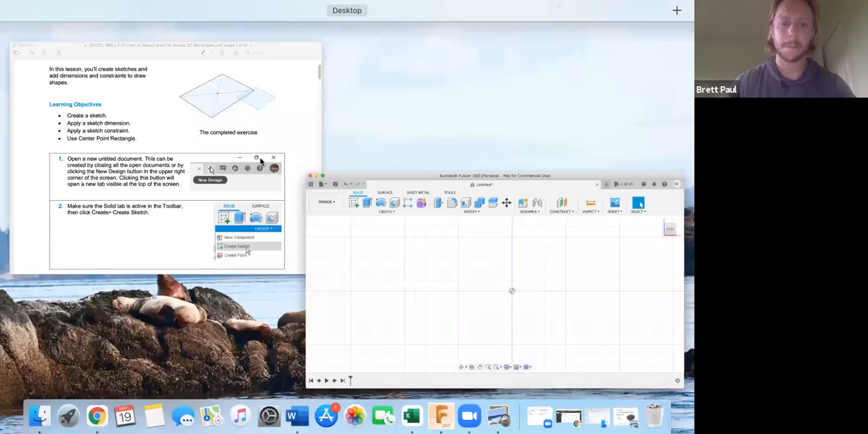
click(231, 256)
scroll(215, 254, down, 3)
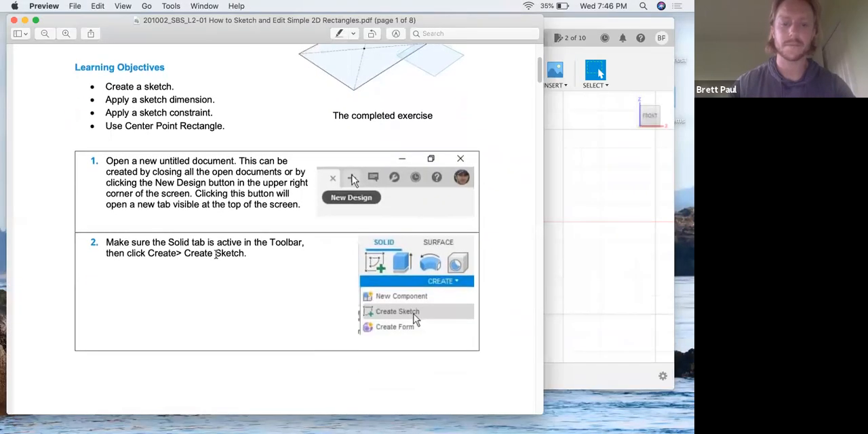
scroll(212, 253, down, 1)
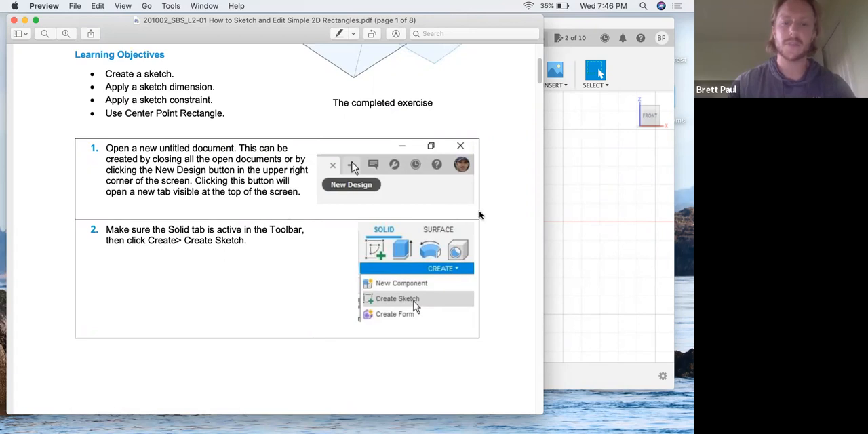
- Switch to Fusion 360 and review the Surface, Sheet Metal and Tools command sets, including the Measure tool's description
click(615, 215)
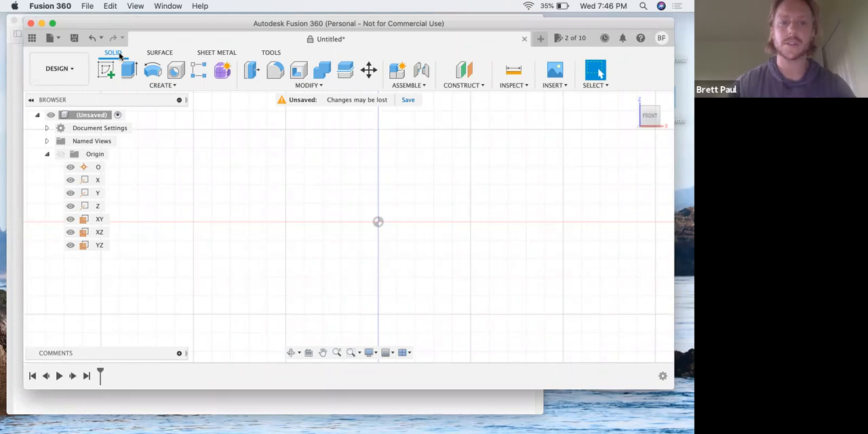
click(156, 55)
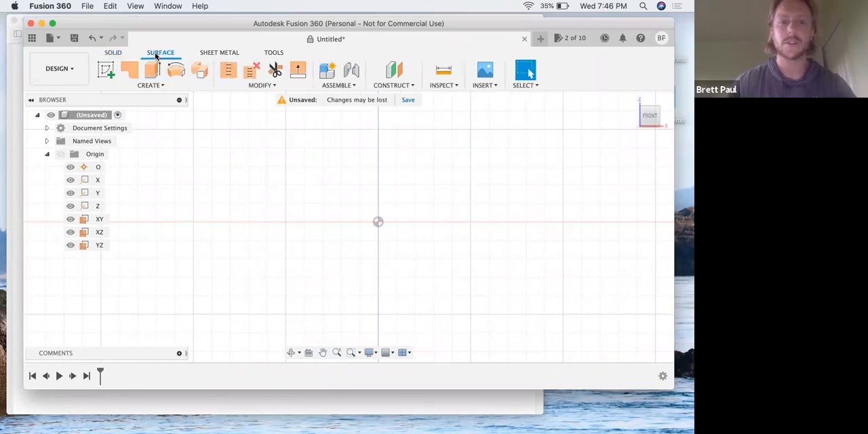
click(207, 55)
click(272, 54)
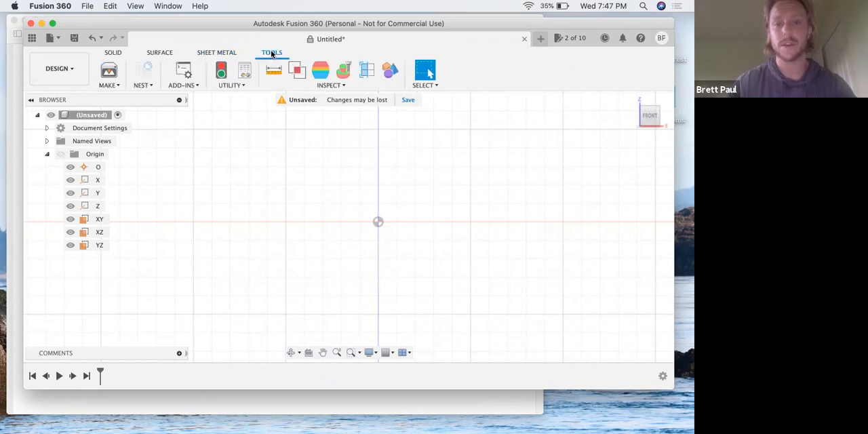
click(218, 53)
click(155, 53)
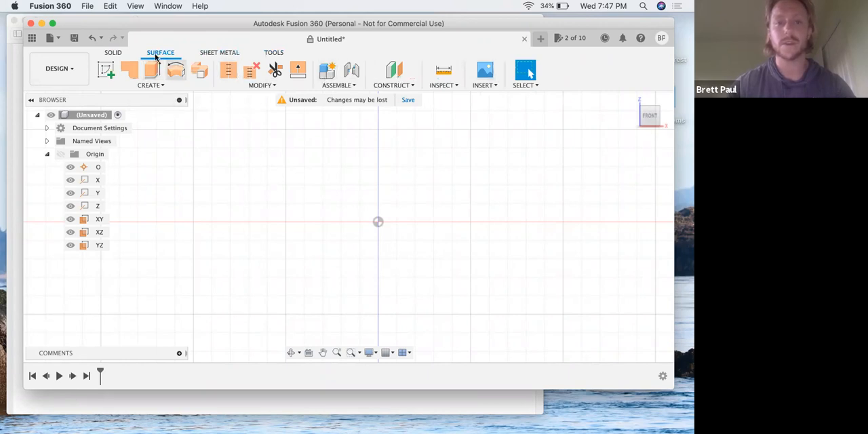
click(209, 54)
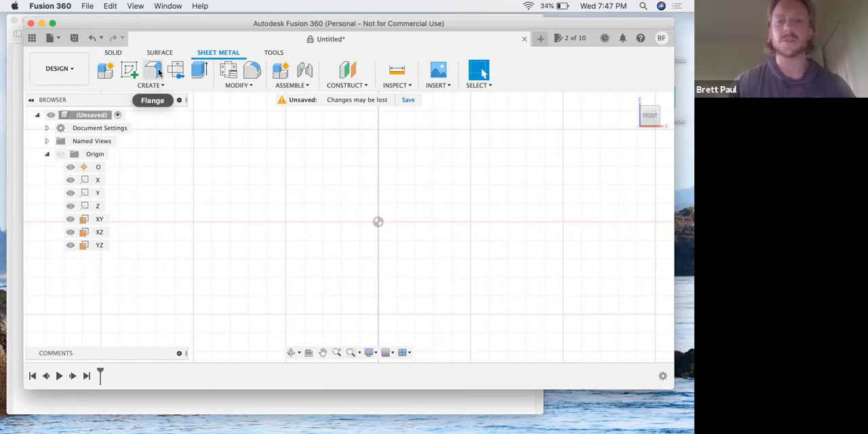
click(272, 53)
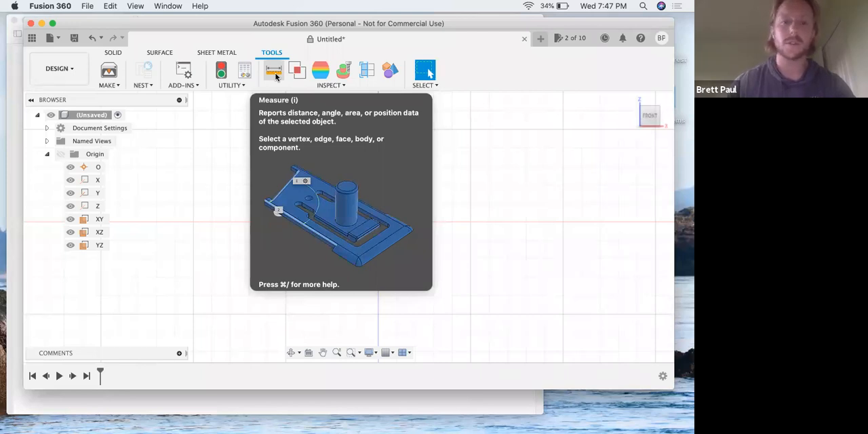
- Start a new sketch from the Solid commands and consult step 3 of the lesson PDF in Preview for the sketch plane
click(114, 53)
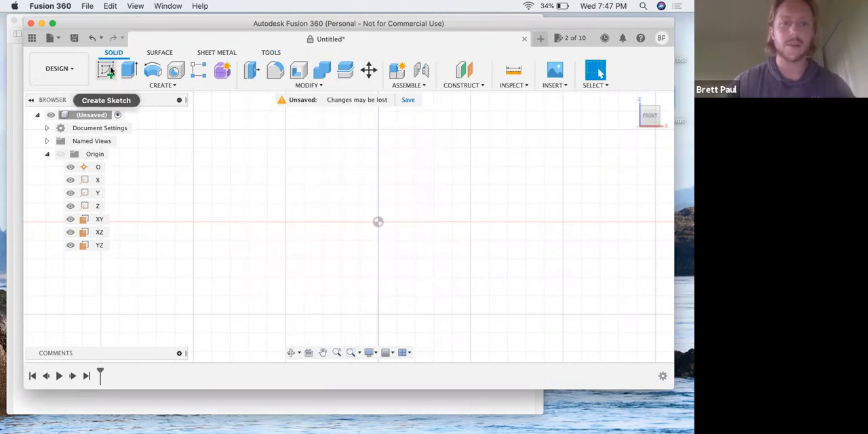
click(110, 70)
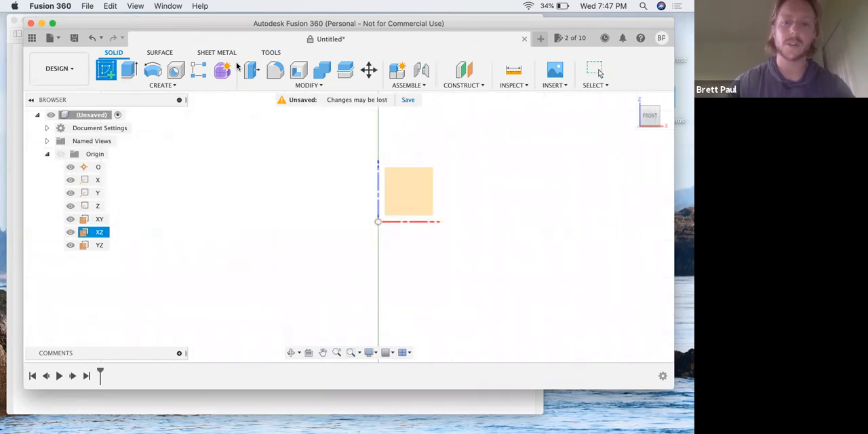
key(ctrl+Up)
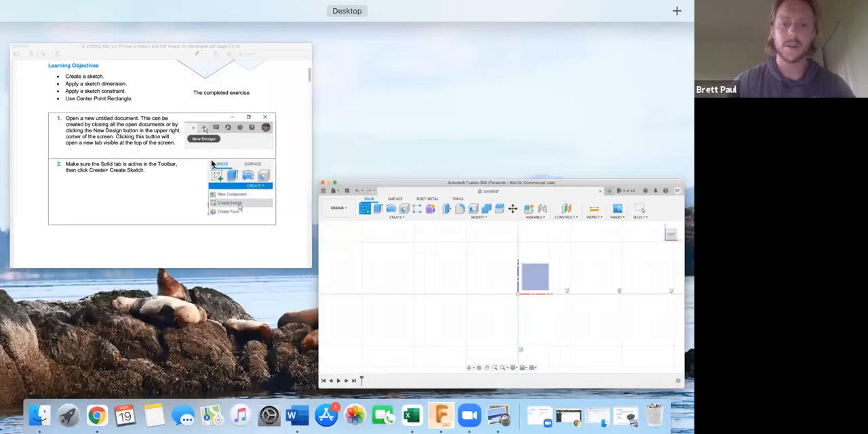
click(204, 172)
scroll(214, 195, down, 10)
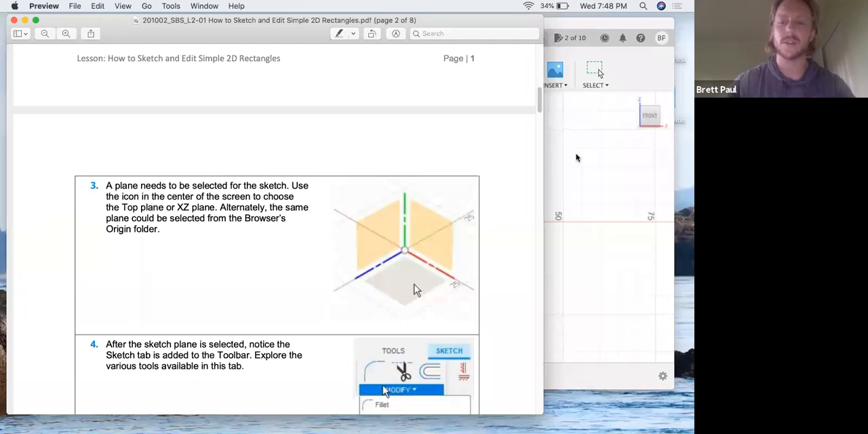
- Return to Fusion 360 and place the new sketch on the XZ origin plane
key(ctrl+Up)
click(477, 253)
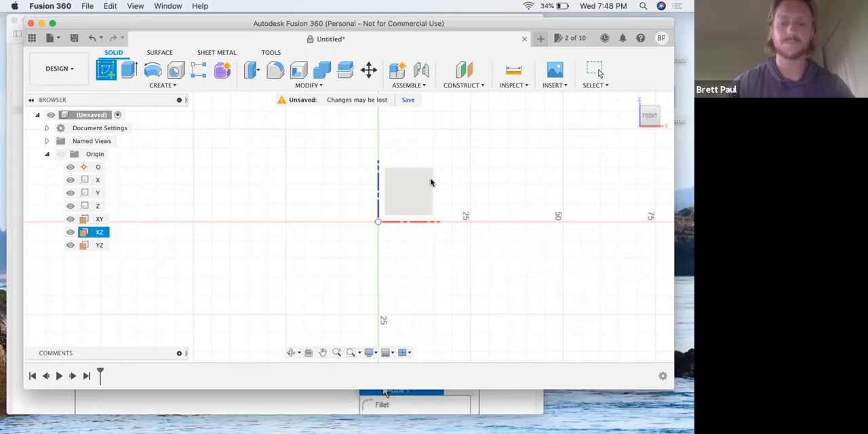
shift+middle_drag(448, 182, 415, 200)
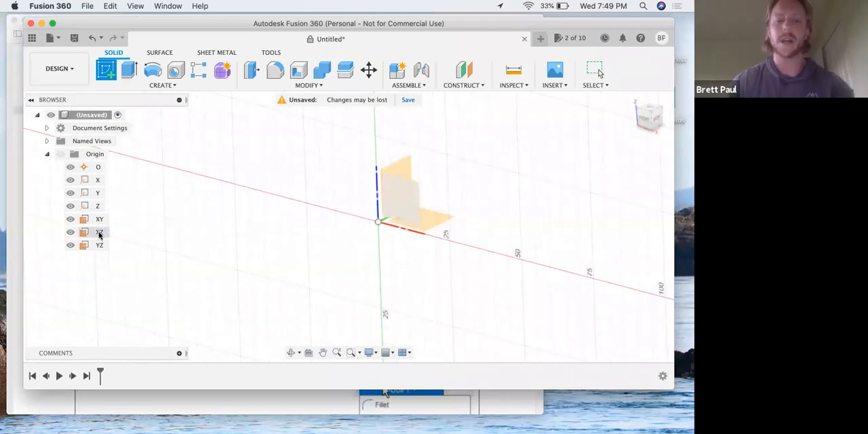
click(397, 201)
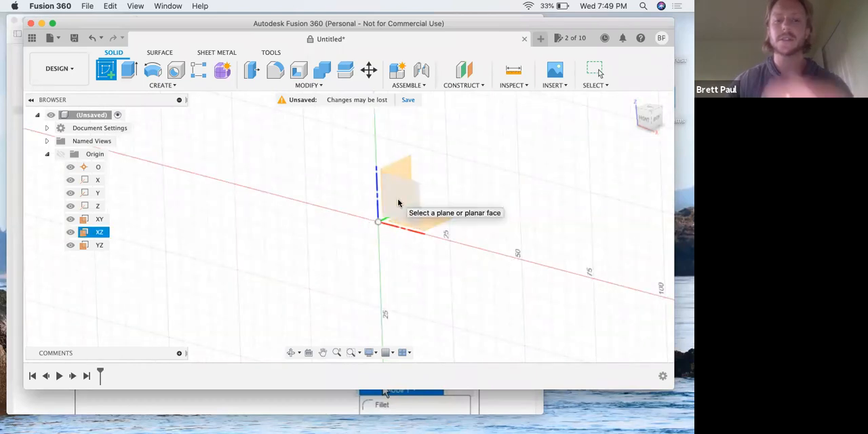
click(398, 202)
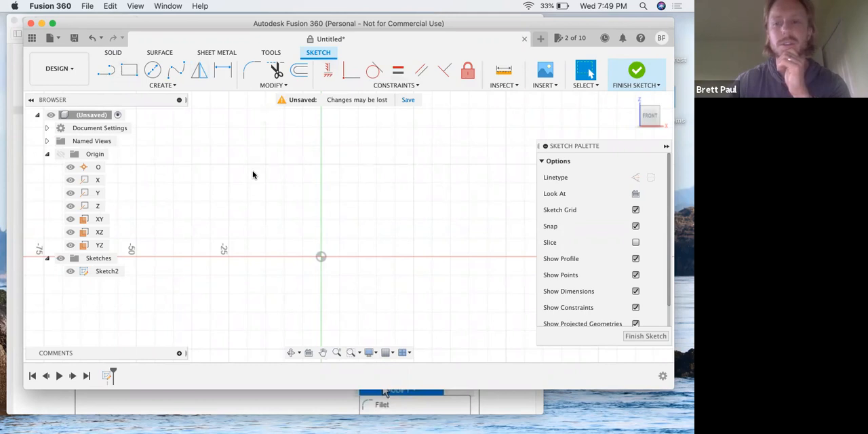
- Switch to the lesson PDF in Preview and read step 4 on exploring the sketch tools
key(ctrl+Up)
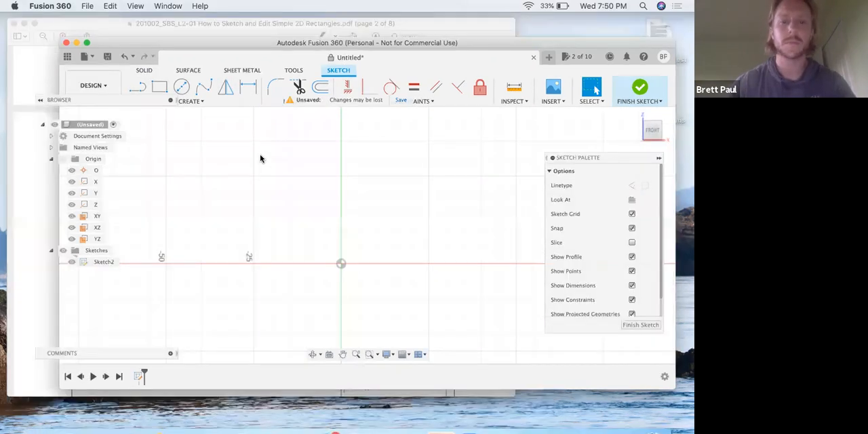
click(177, 191)
scroll(149, 201, down, 5)
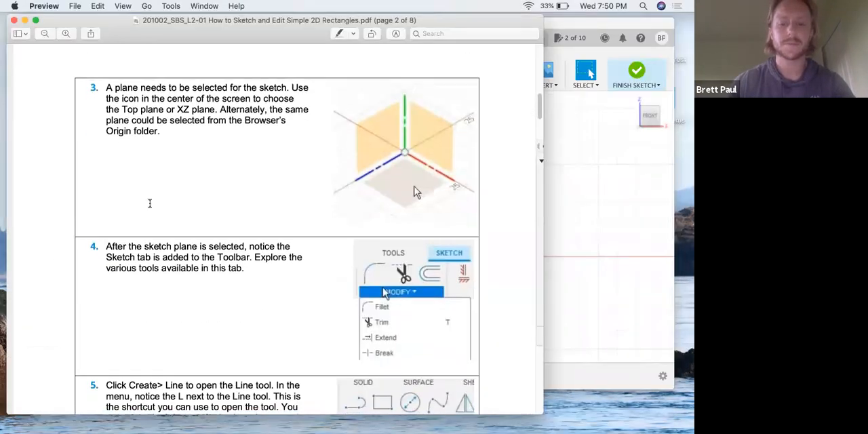
scroll(155, 211, down, 1)
scroll(156, 213, up, 1)
scroll(156, 212, down, 2)
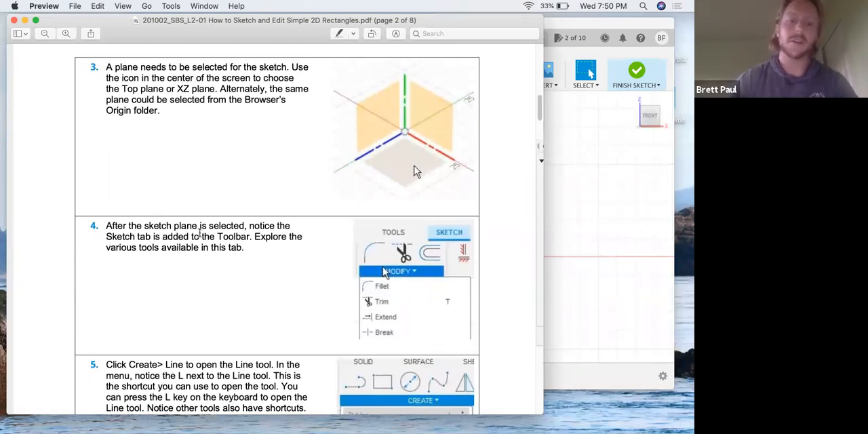
- Switch to Fusion 360, undock the Sketch Palette into the canvas and look through the sketch Modify, Create and Constraints commands
click(566, 199)
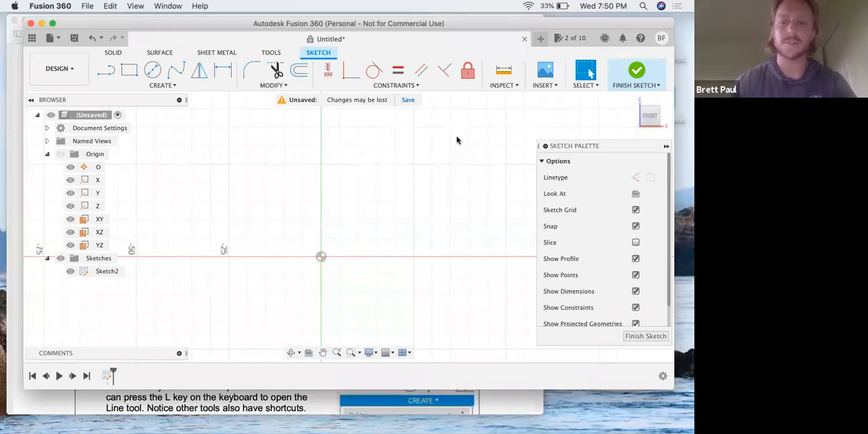
drag(568, 145, 463, 120)
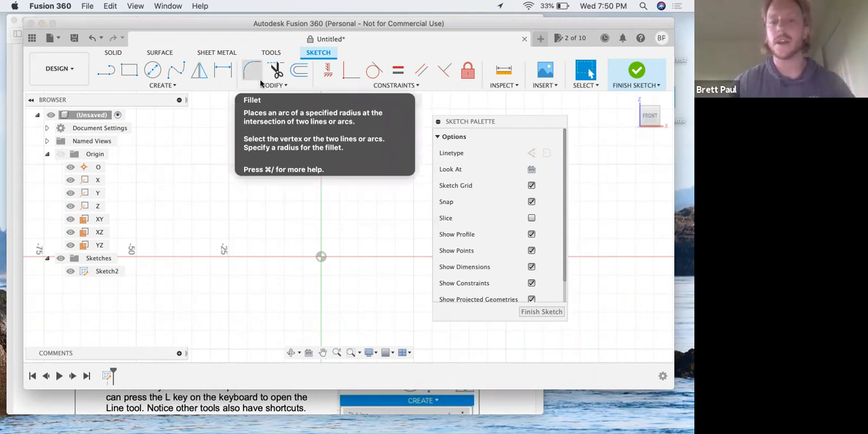
click(276, 86)
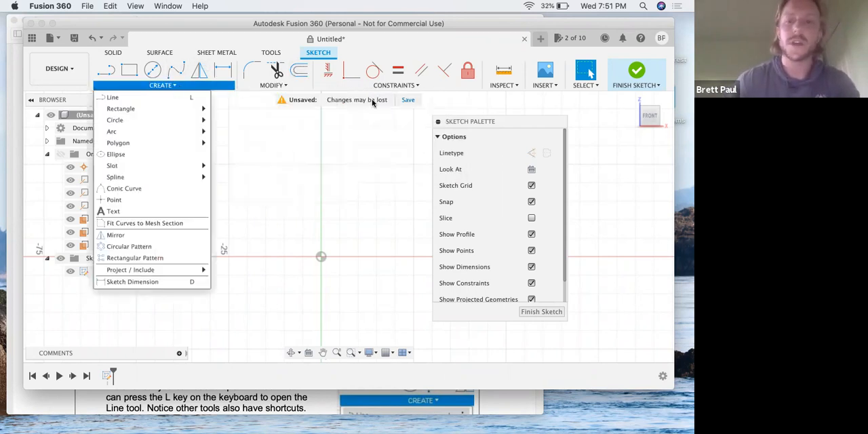
mouse_move(390, 87)
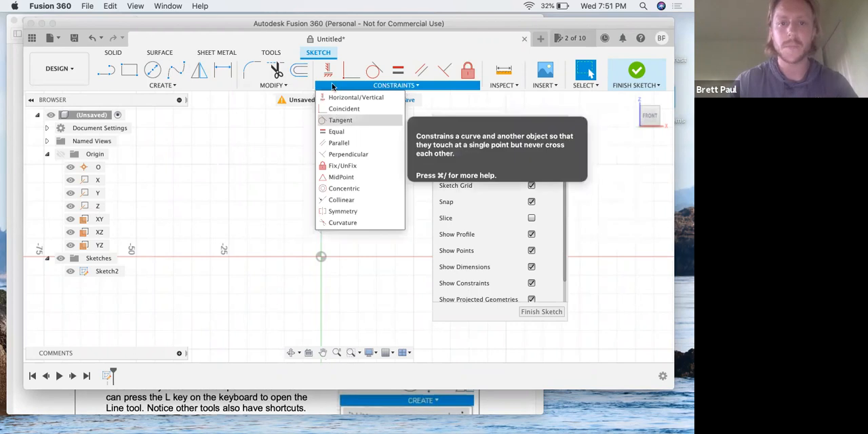
- Switch to the lesson PDF in Preview and read steps 5 to 7 on drawing a closed four-sided shape with the Line tool
key(ctrl+Up)
click(159, 154)
scroll(153, 190, down, 5)
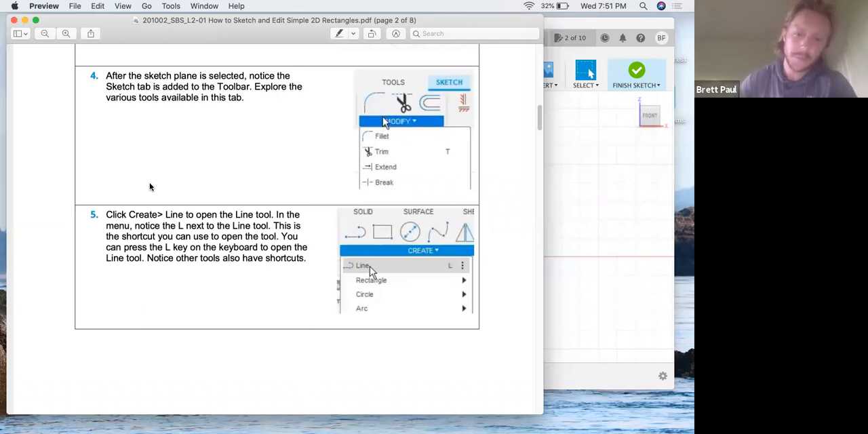
scroll(184, 199, down, 3)
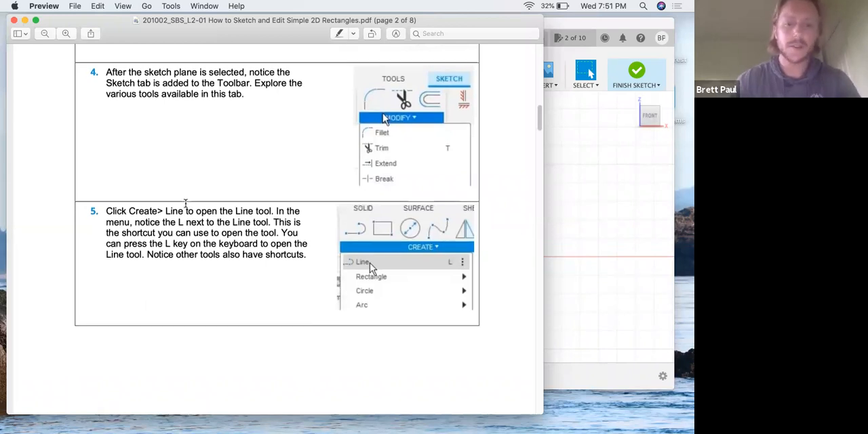
scroll(185, 206, down, 15)
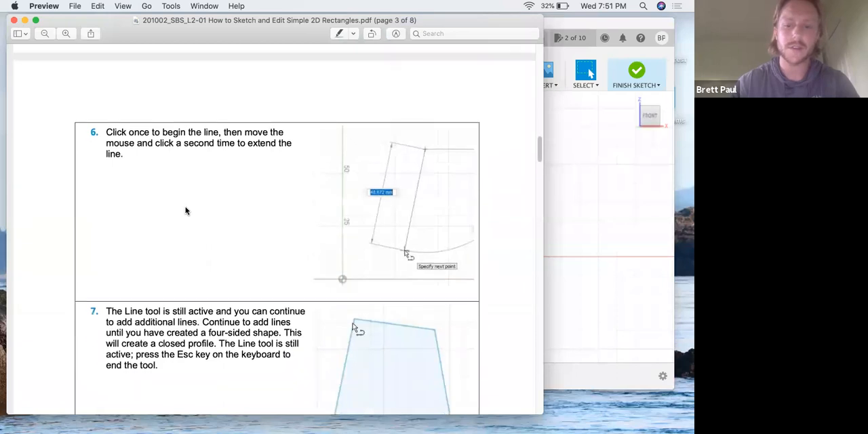
scroll(390, 235, down, 2)
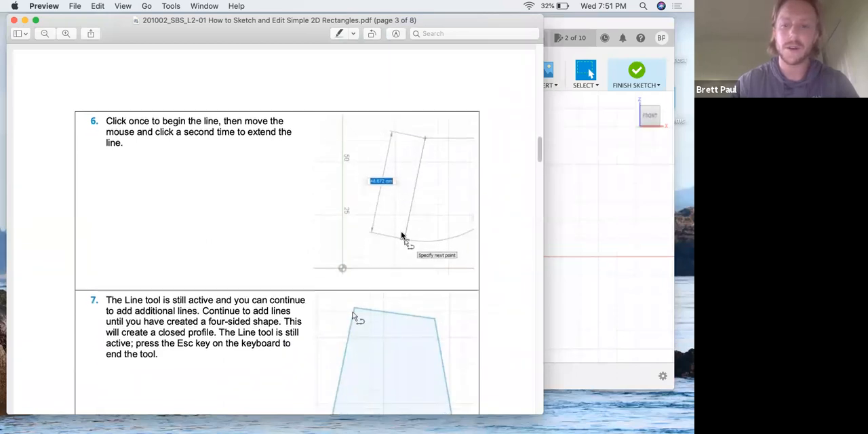
scroll(391, 235, down, 2)
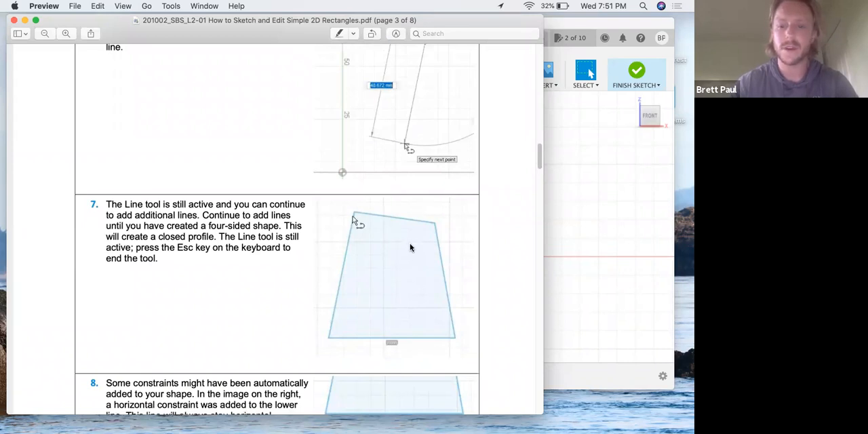
- Switch to Fusion 360 and look up the Line tool's description among the sketch Create commands
click(555, 194)
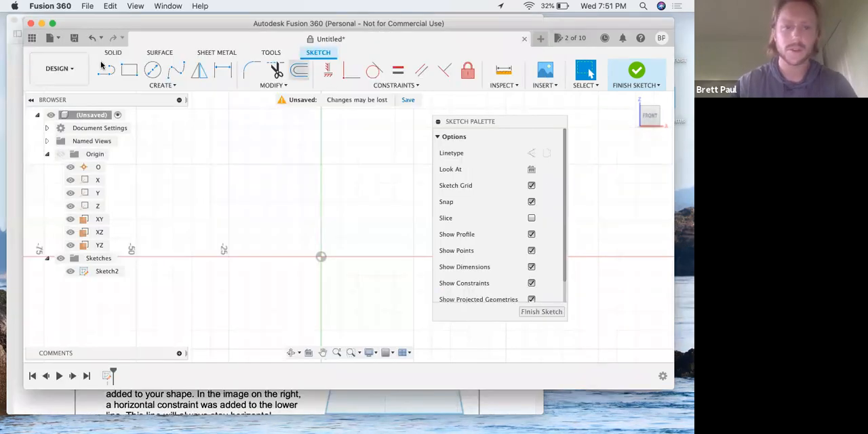
click(163, 85)
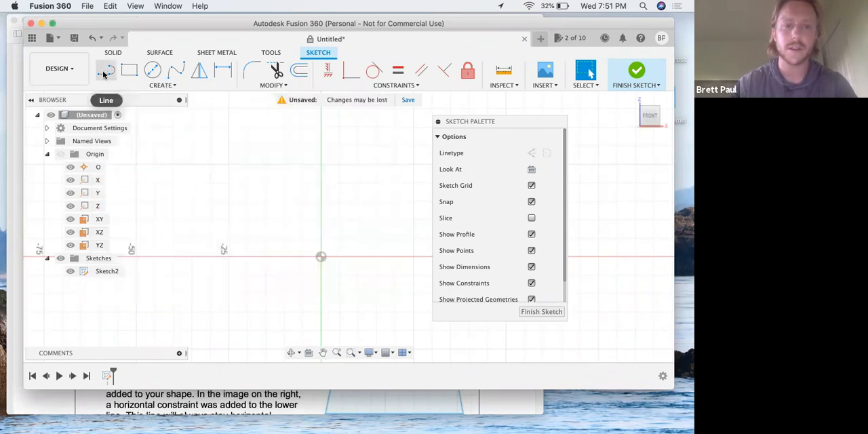
click(153, 86)
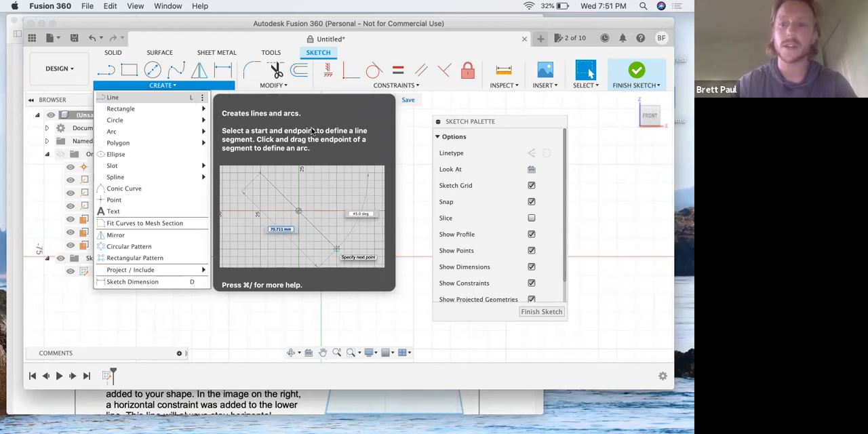
click(272, 177)
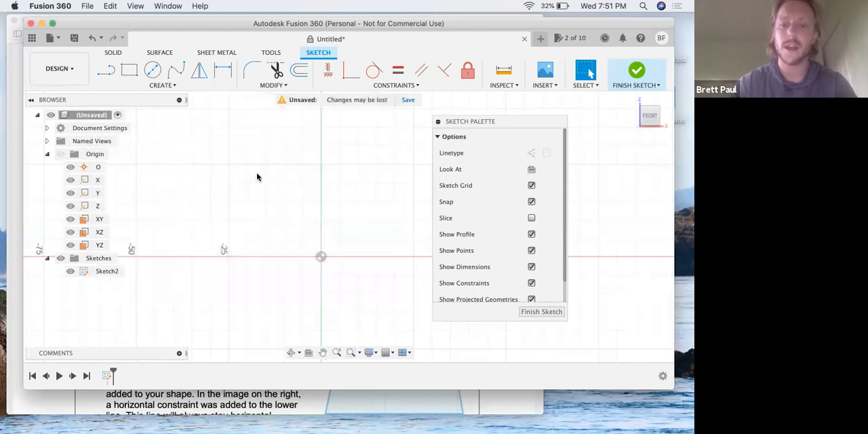
- Sketch a closed four-sided shape above the origin with the Line tool, starting with a side about 18 mm long, and end the tool
key(l)
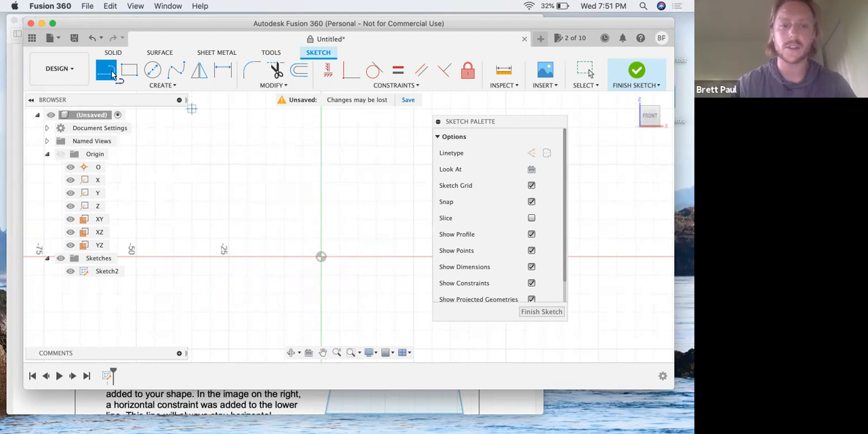
click(330, 161)
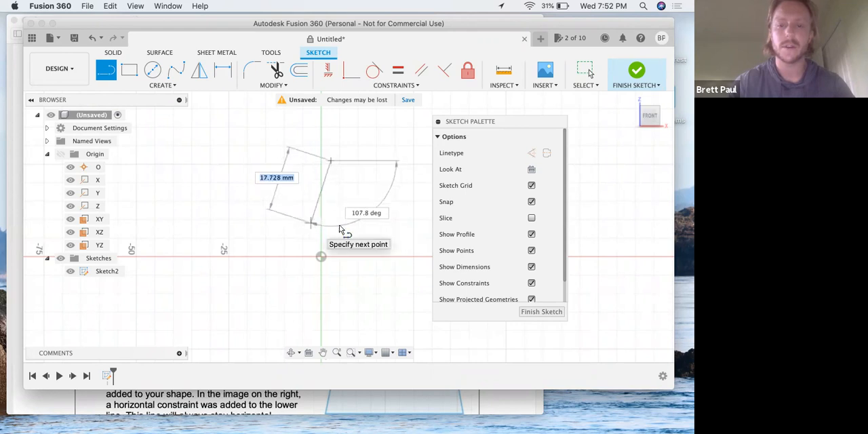
click(382, 215)
click(375, 143)
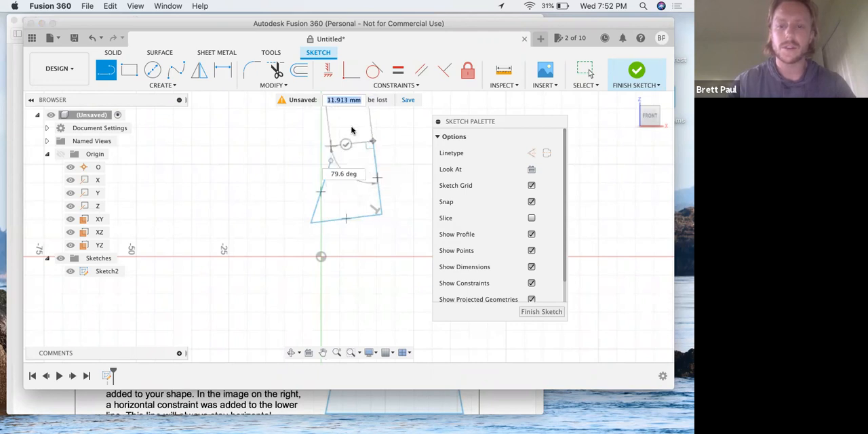
click(330, 161)
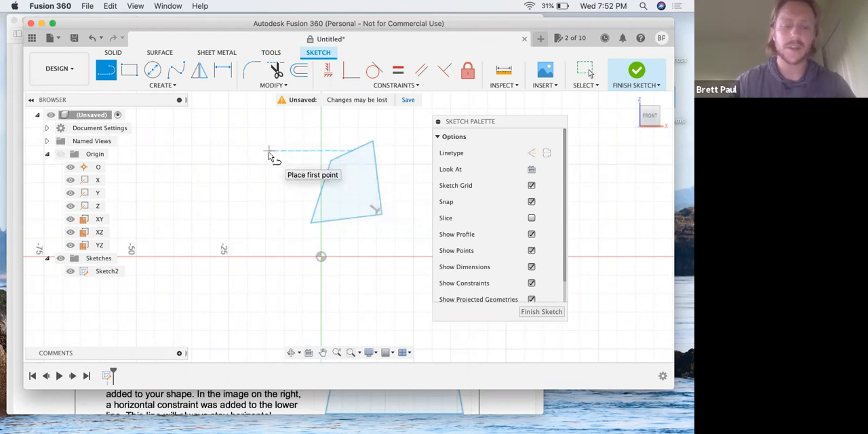
key(Escape)
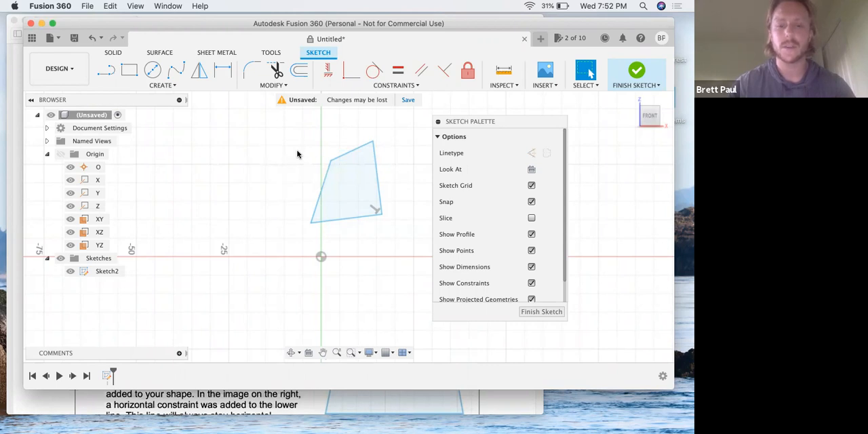
- Switch to the lesson PDF in Preview and read step 8 on automatically added constraints
key(ctrl+Up)
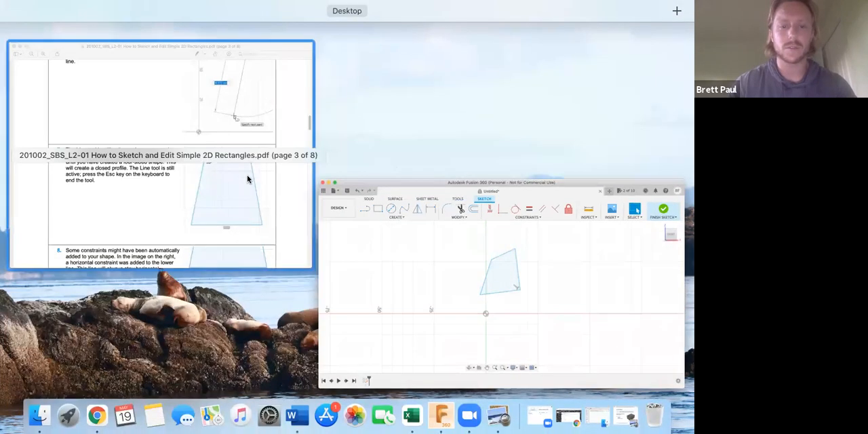
click(183, 180)
scroll(183, 182, down, 3)
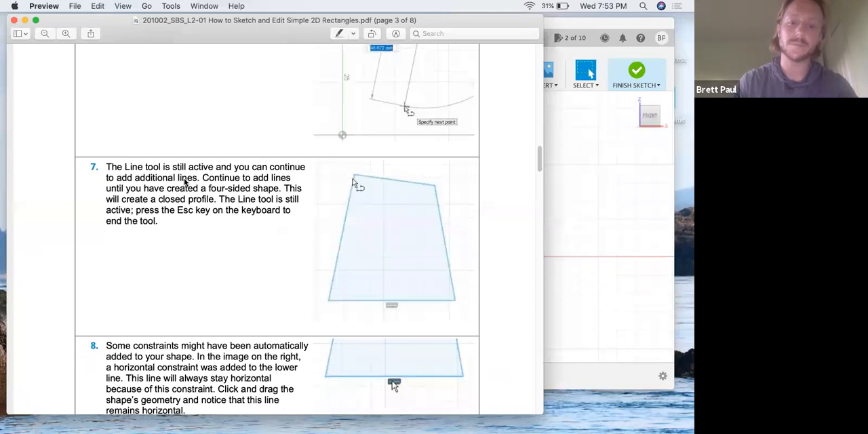
scroll(184, 182, down, 2)
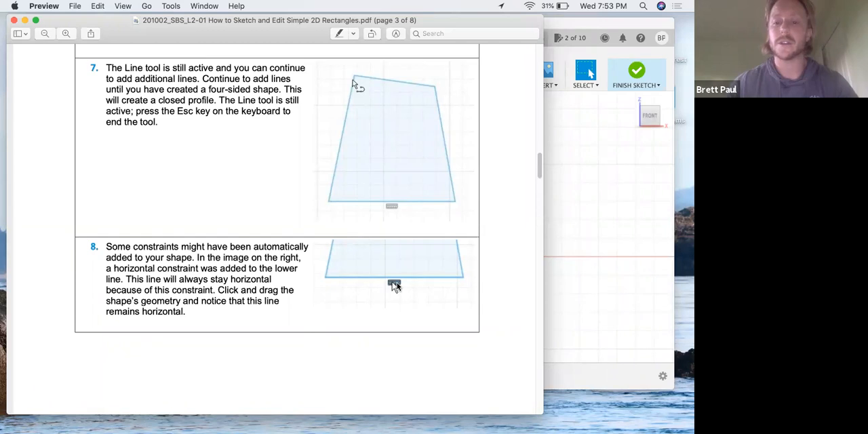
- Return to Fusion 360 and apply a Horizontal/Vertical constraint to the shape's lower side
key(super+Tab)
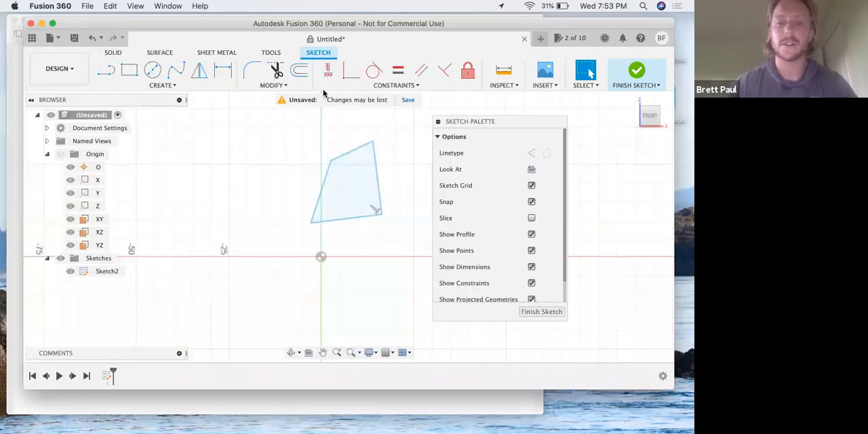
click(327, 68)
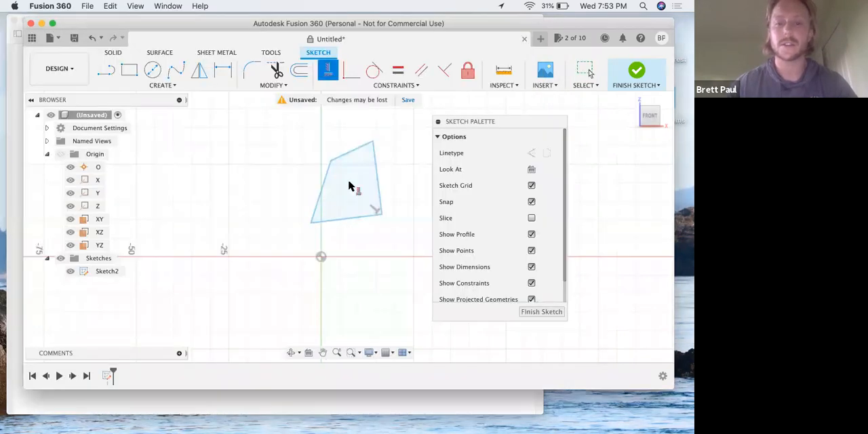
click(352, 218)
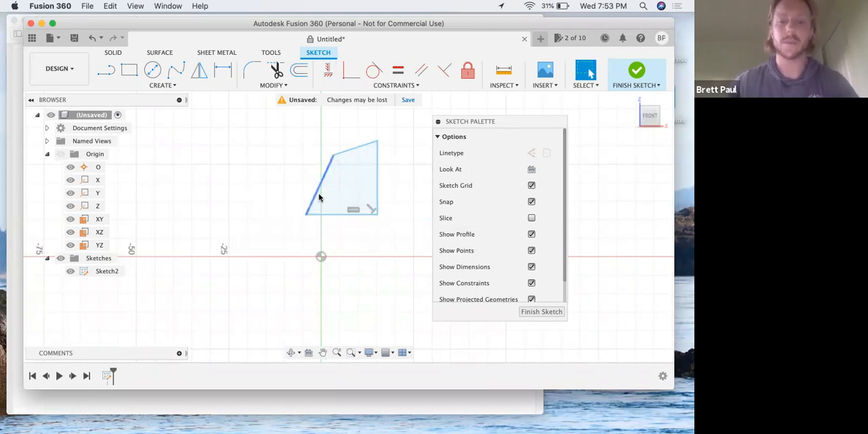
key(Escape)
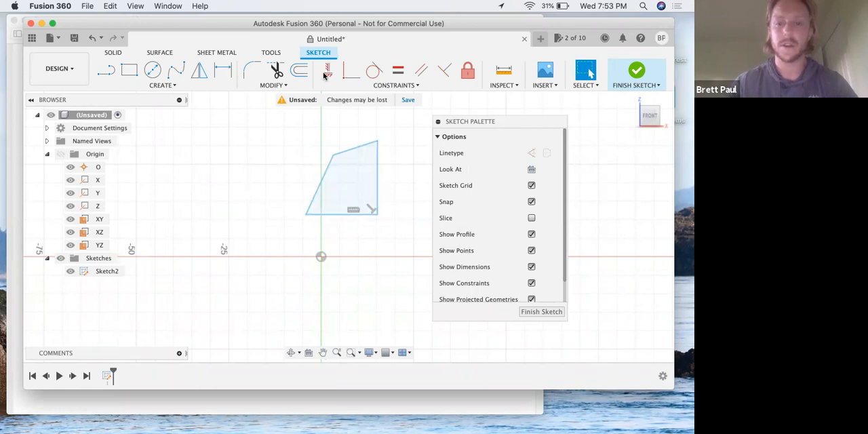
- Delete the lower side's horizontal constraint and move the left corners to about X -2.4, Z 9.1 mm and X -1.3, Z 27.2 mm
click(355, 211)
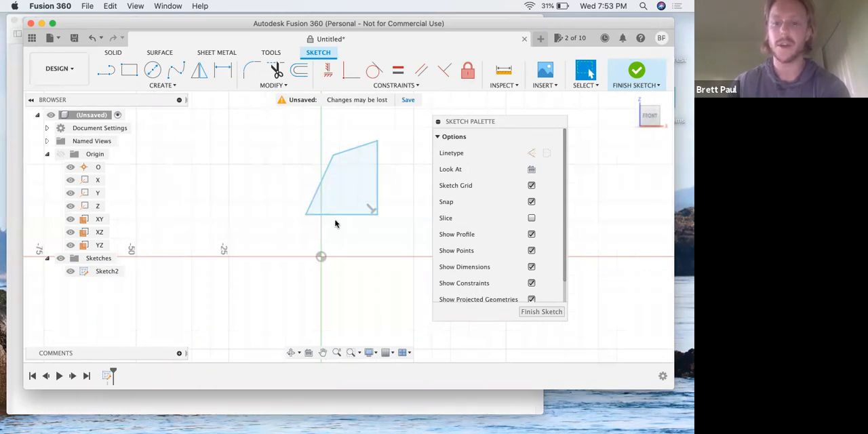
mouse_move(305, 217)
mouse_down()
mouse_move(304, 237)
mouse_move(313, 223)
mouse_up()
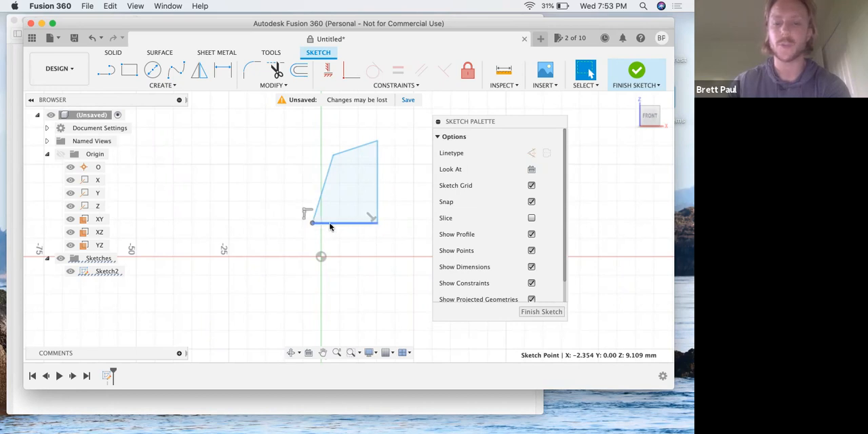
mouse_move(333, 156)
mouse_down()
mouse_move(258, 163)
mouse_move(316, 157)
mouse_up()
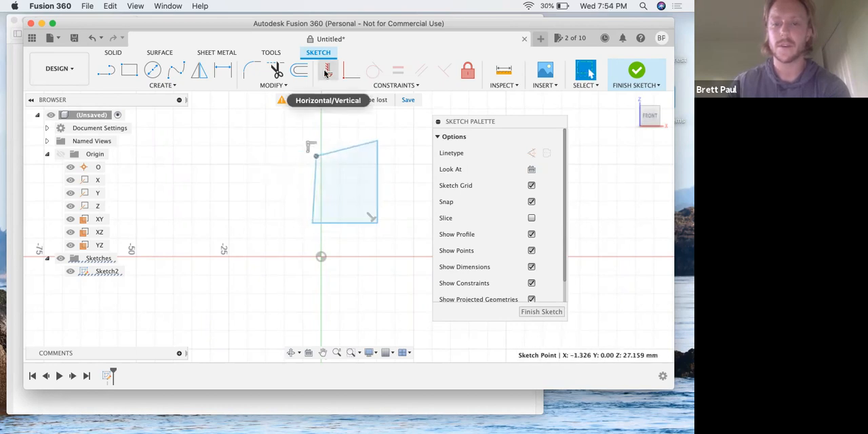
- Reapply the Horizontal/Vertical constraint to the shape's lower side and leave the constraint tool
click(327, 72)
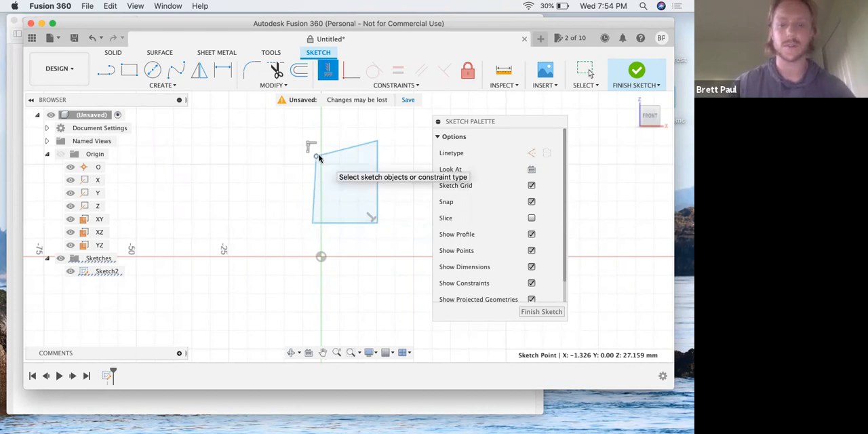
click(330, 70)
click(330, 72)
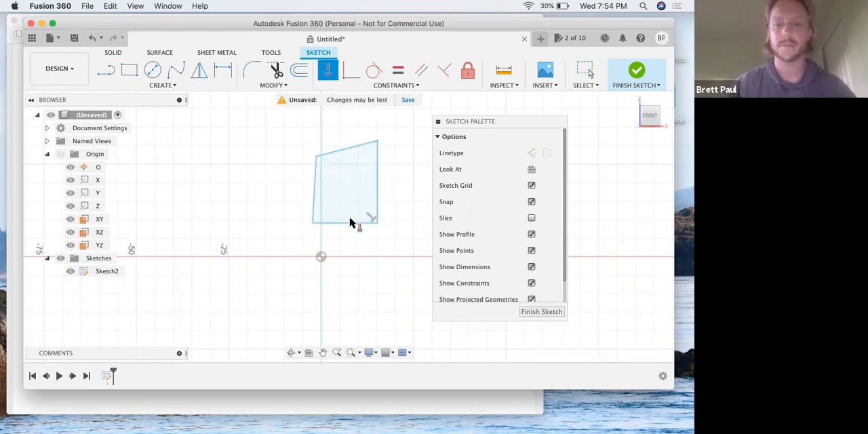
click(350, 223)
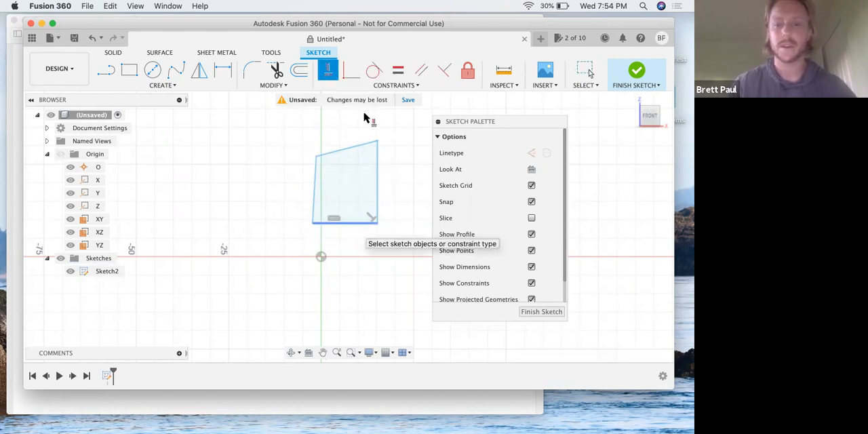
click(329, 72)
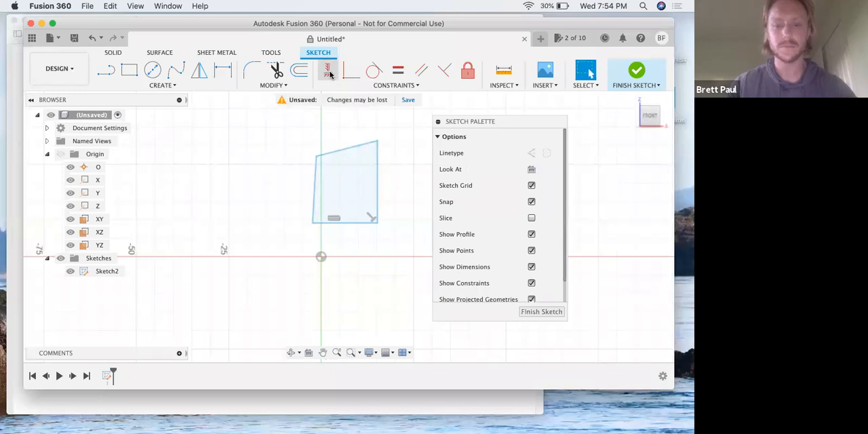
- Switch to the lesson PDF in Preview and read step 9 on coincident constraints at the shape's corners
key(ctrl+Up)
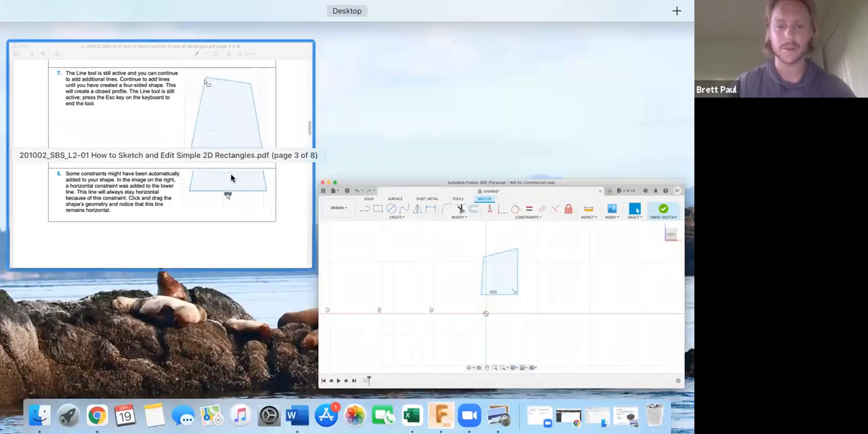
click(231, 174)
scroll(201, 271, down, 4)
scroll(201, 270, down, 5)
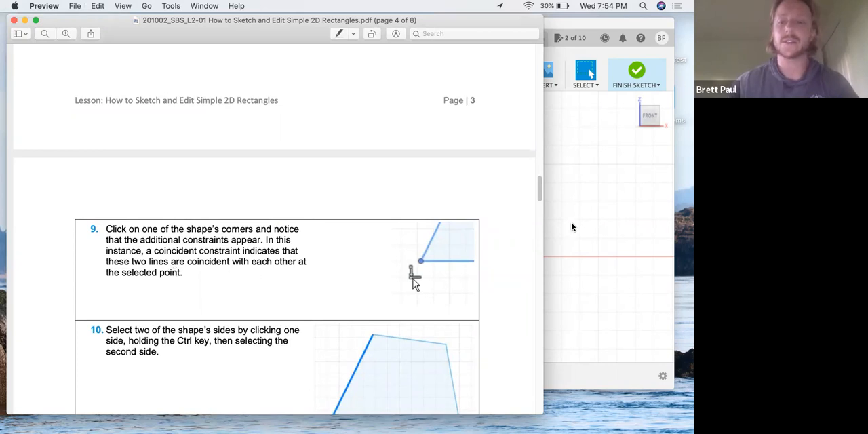
- Return to Fusion 360 and select each of the shape's four corners in turn to inspect their coincident constraints
key(super+Tab)
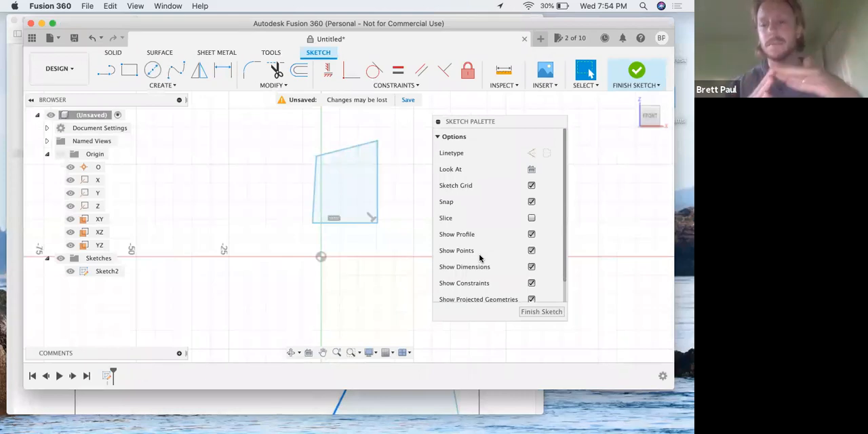
click(312, 223)
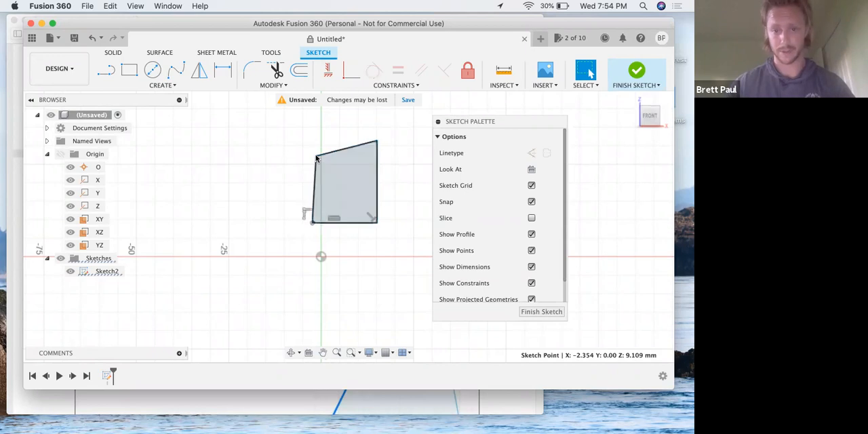
click(314, 155)
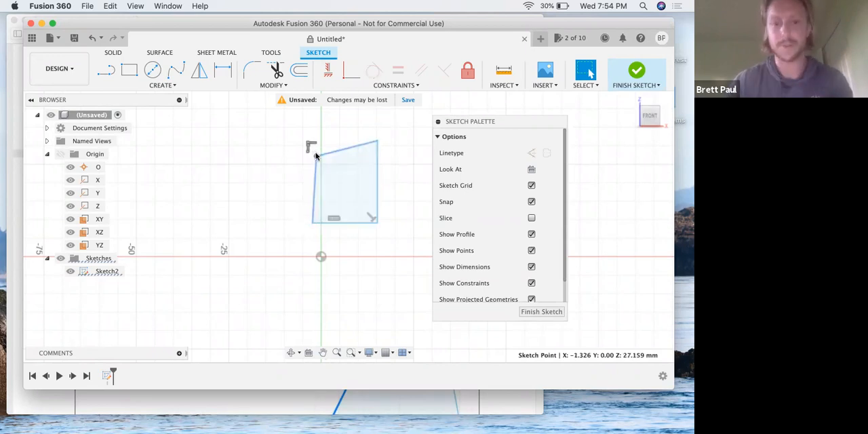
click(377, 140)
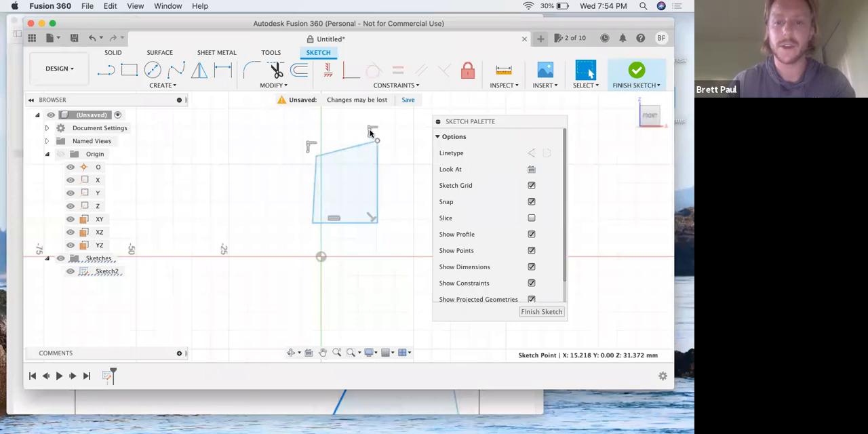
click(377, 222)
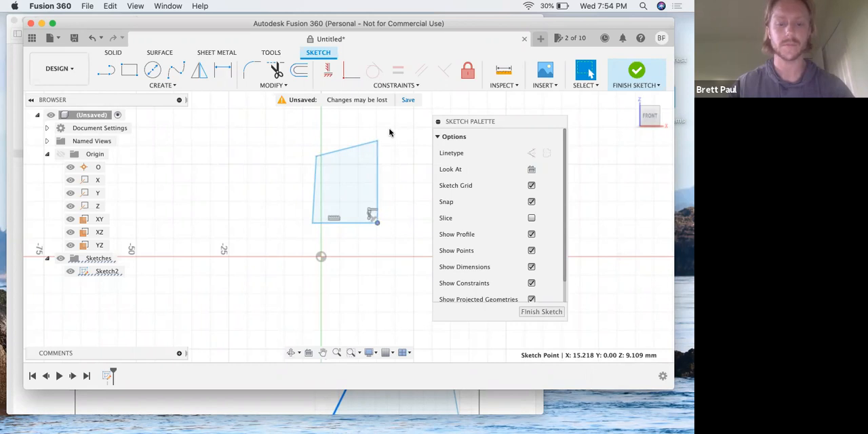
- Switch to the lesson PDF in Preview and read steps 10 to 12 on adding perpendicular and parallel constraints
key(ctrl+Up)
click(226, 238)
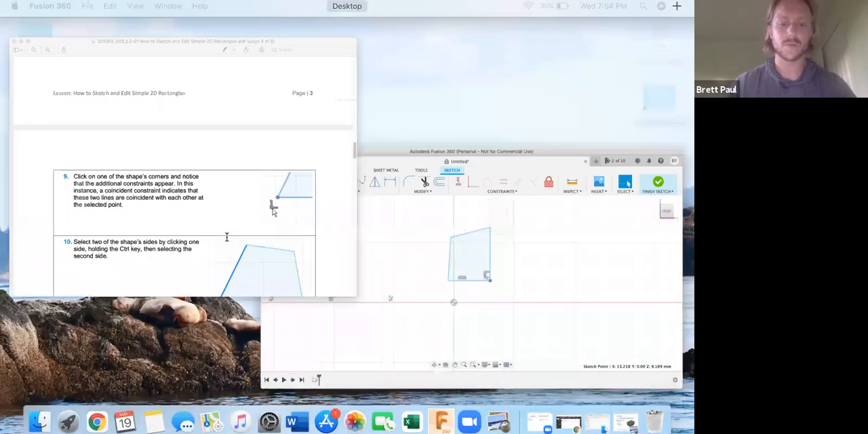
scroll(226, 237, down, 3)
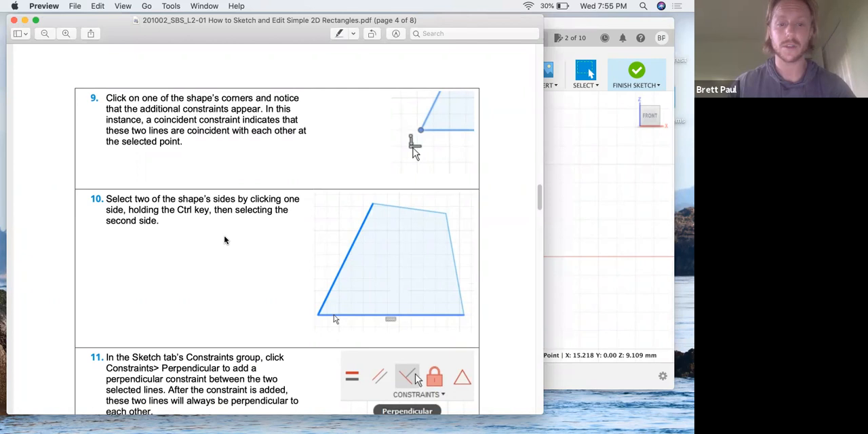
key(ctrl+Up)
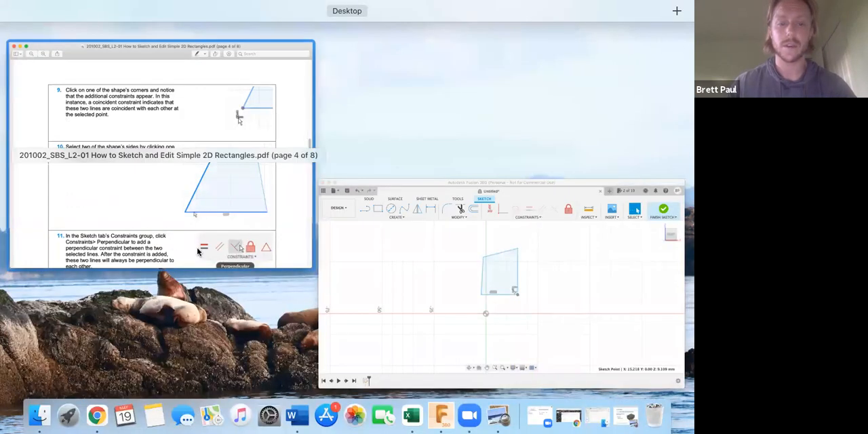
click(198, 251)
scroll(195, 246, down, 3)
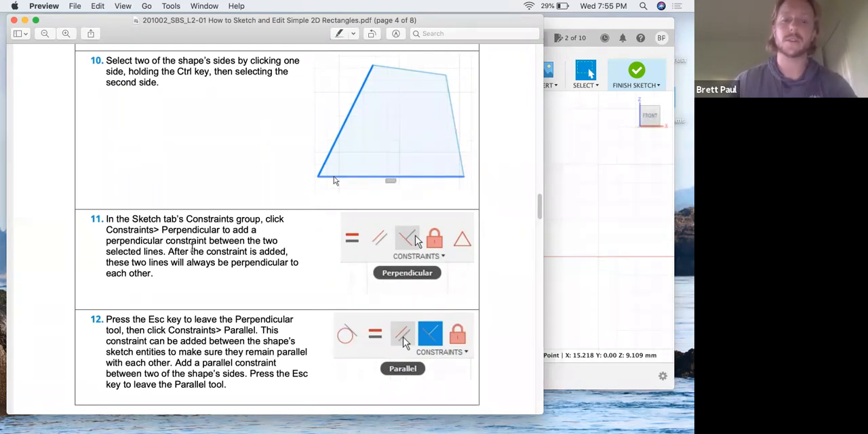
key(ctrl+Up)
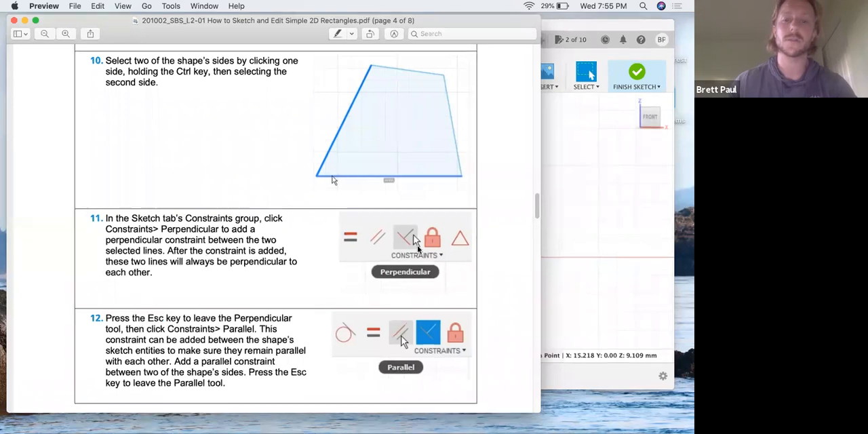
- Switch to Fusion 360 and try to select the shape's left and lower sides together
click(416, 250)
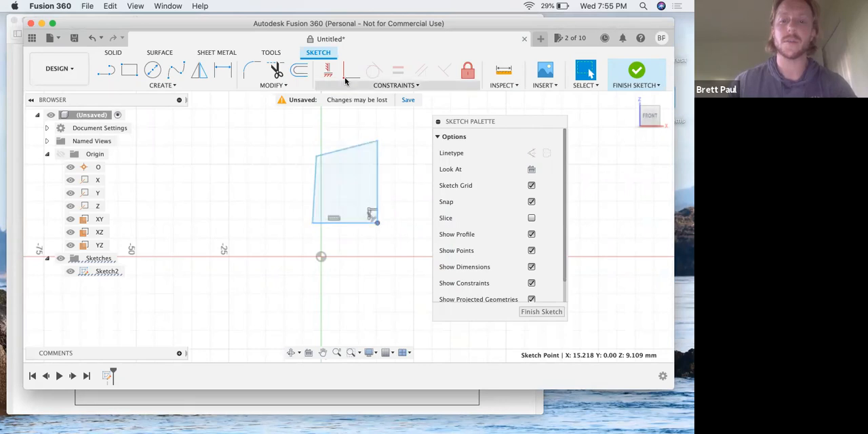
click(314, 202)
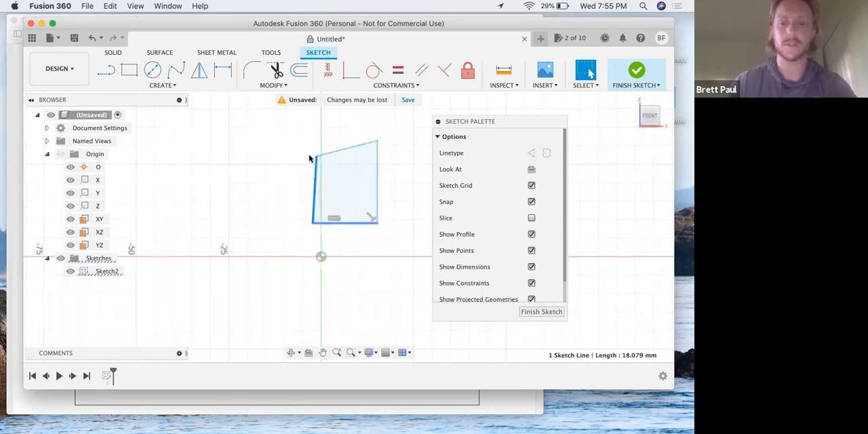
click(240, 163)
right_click(330, 224)
click(347, 226)
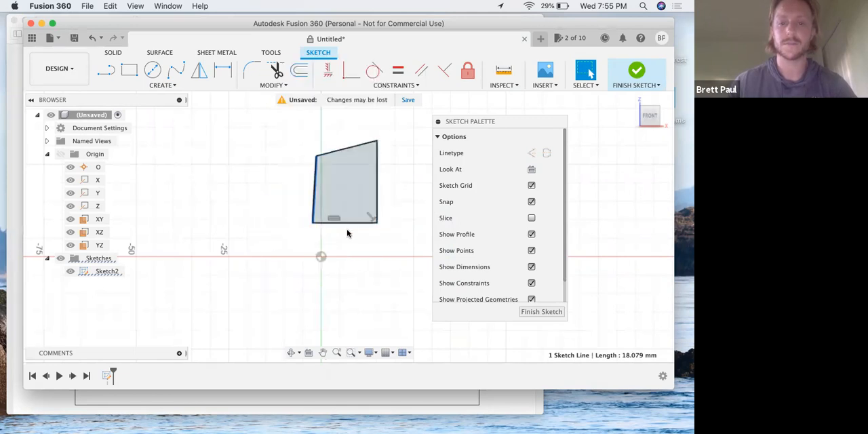
right_click(346, 227)
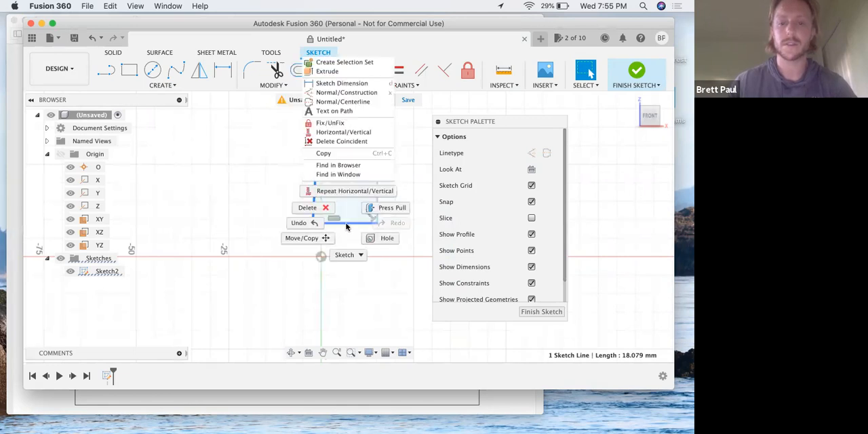
click(310, 223)
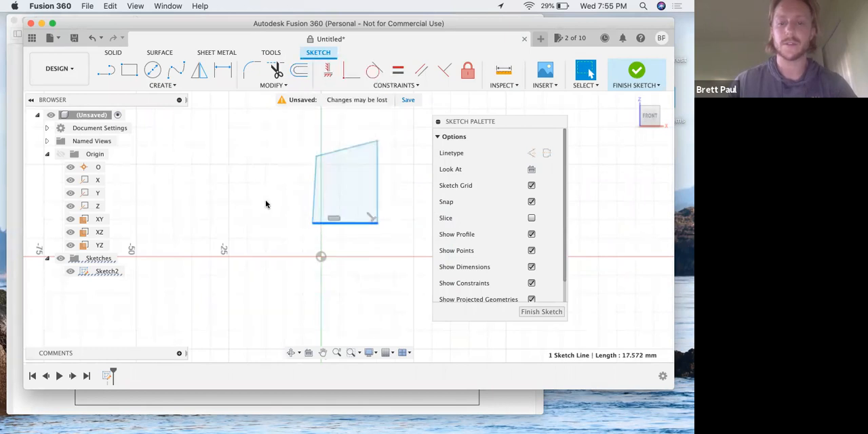
right_drag(312, 212, 261, 201)
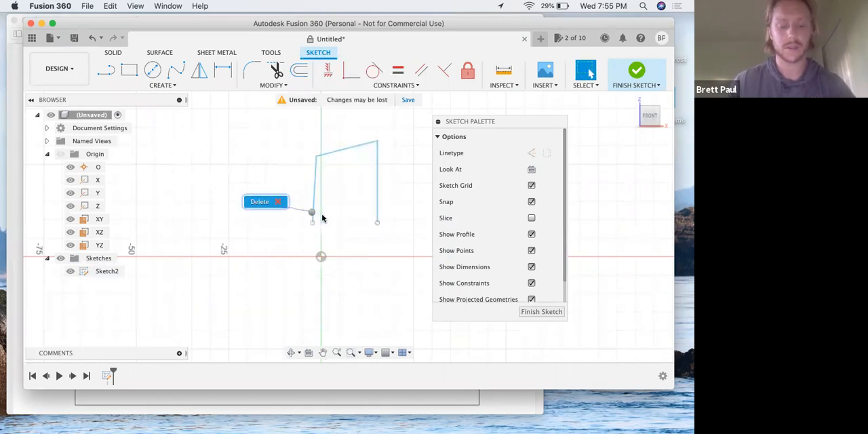
key(super+z)
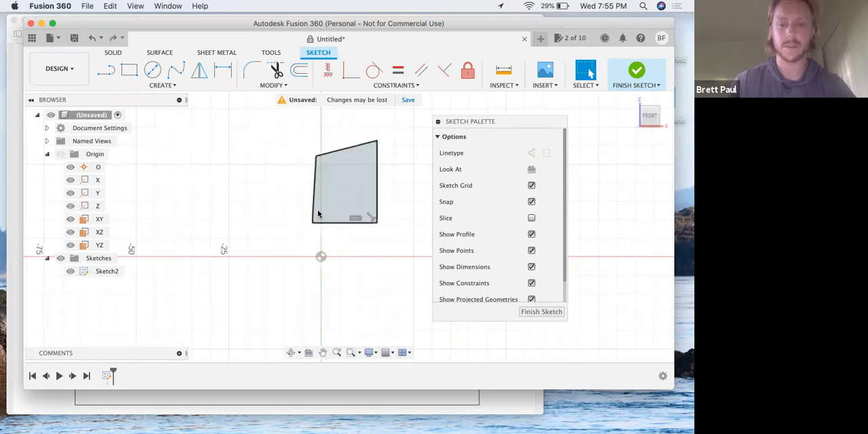
- Add Perpendicular constraints between the shape's left and lower sides and between its left and upper sides
shift+click(313, 210)
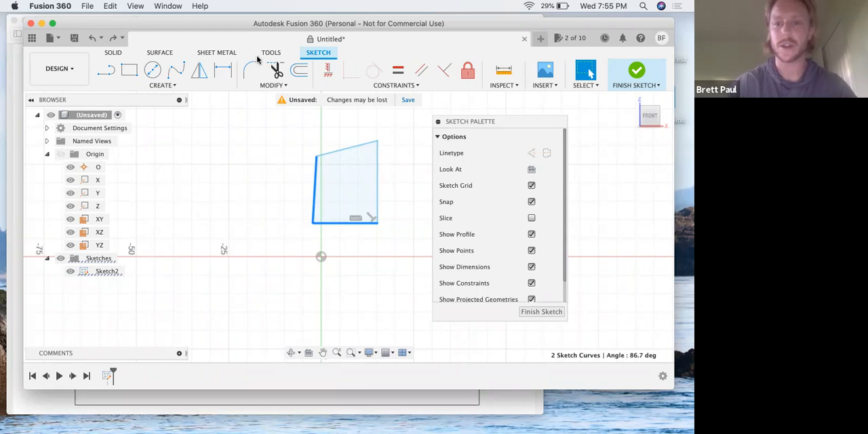
click(421, 70)
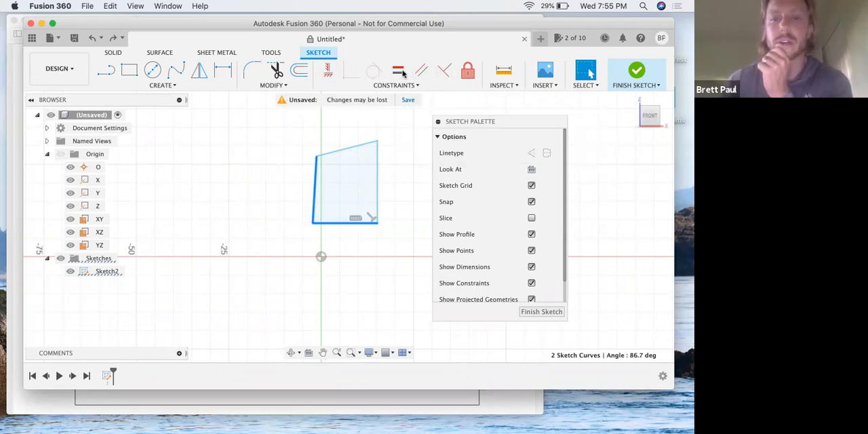
click(441, 73)
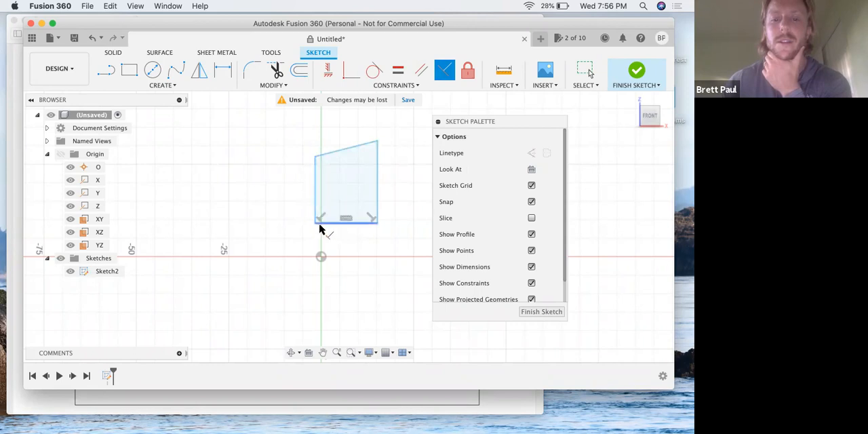
click(321, 166)
click(329, 153)
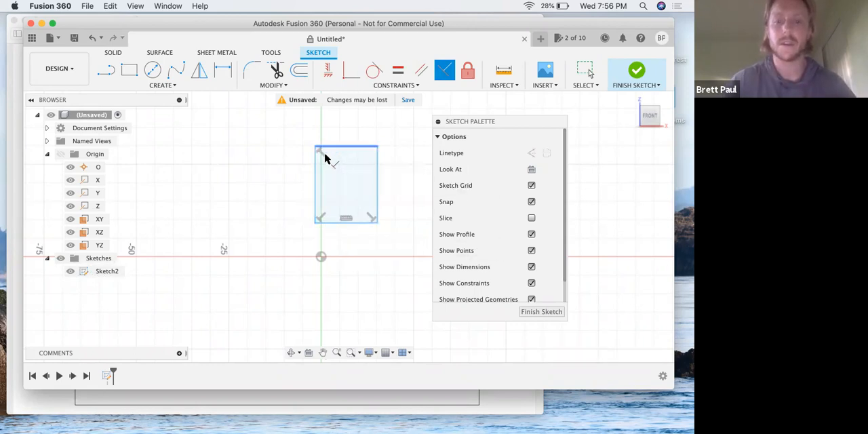
- Try to add a Perpendicular constraint between the shape's upper and right sides, and leave the constraint tool
click(369, 151)
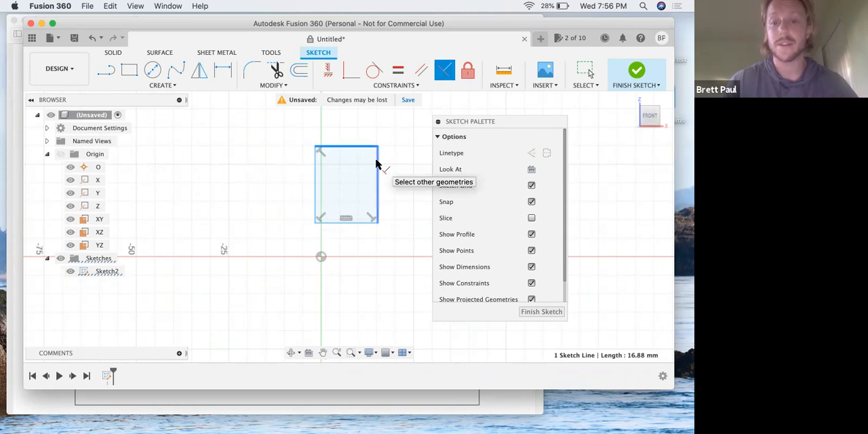
click(378, 165)
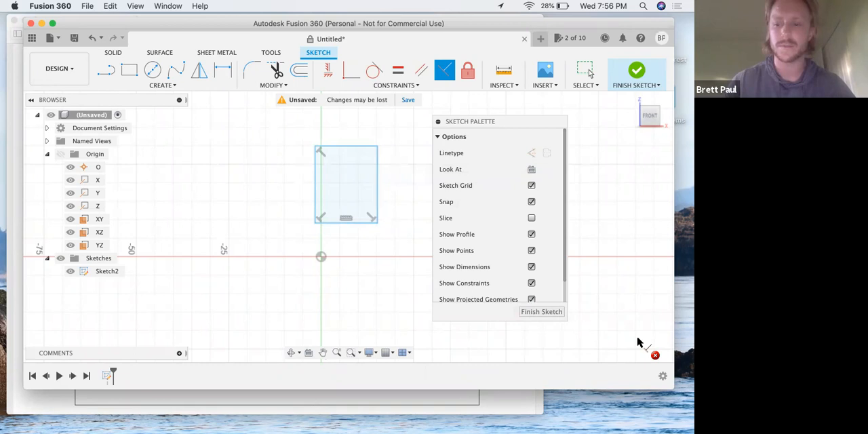
click(654, 354)
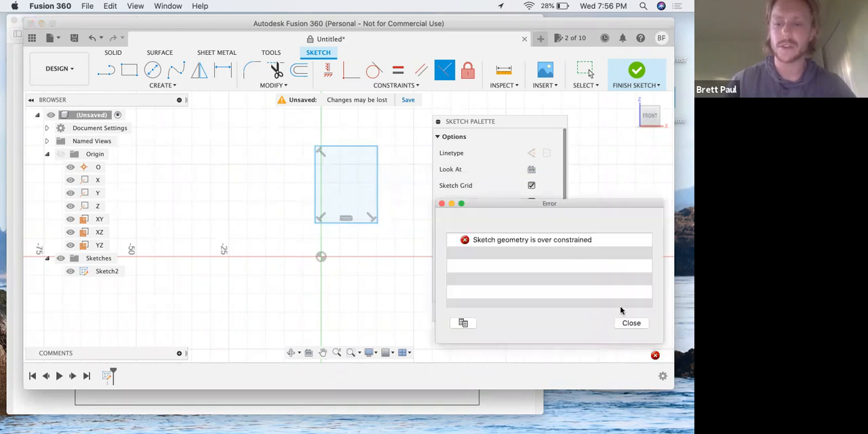
click(630, 324)
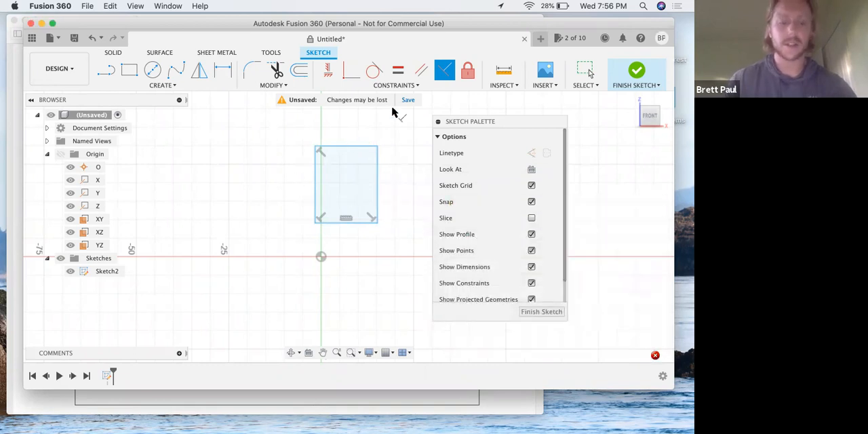
click(444, 74)
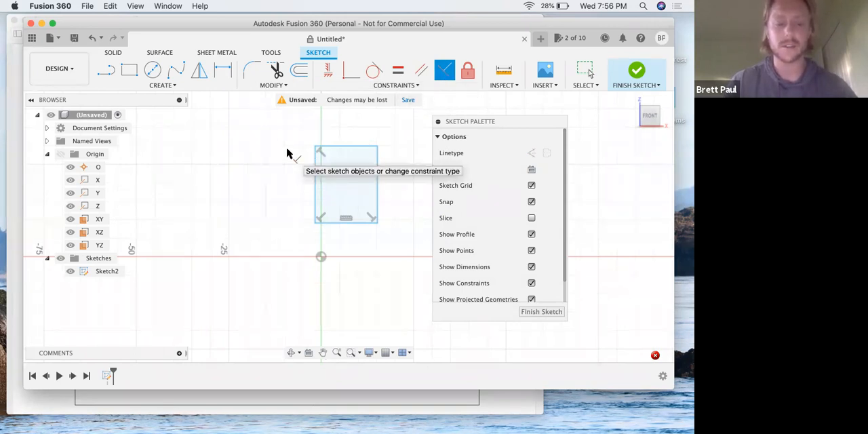
key(Escape)
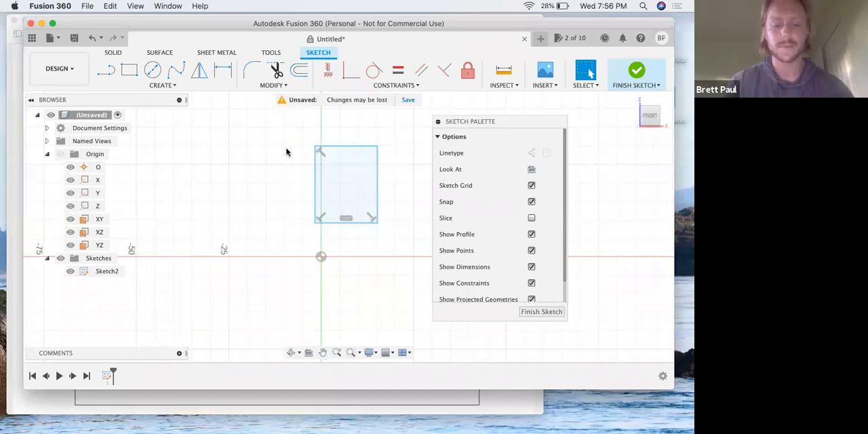
- Switch to the lesson PDF in Preview and reread steps 11 and 12 on perpendicular and parallel constraints, comparing them with the sketch
key(ctrl+Up)
click(198, 212)
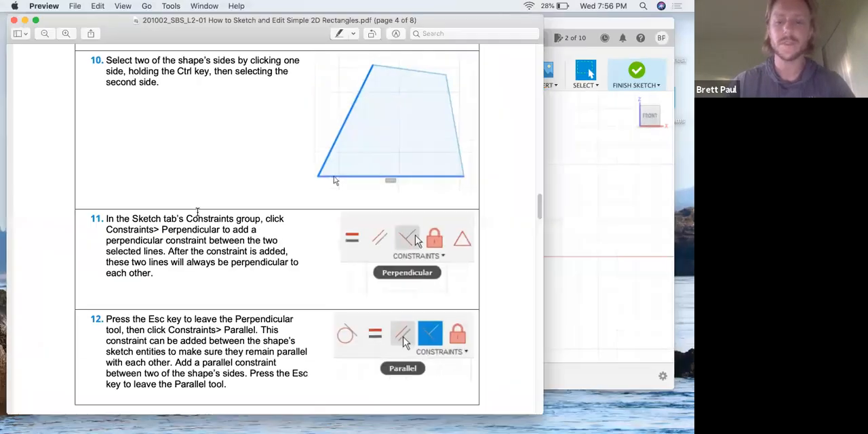
scroll(198, 212, down, 5)
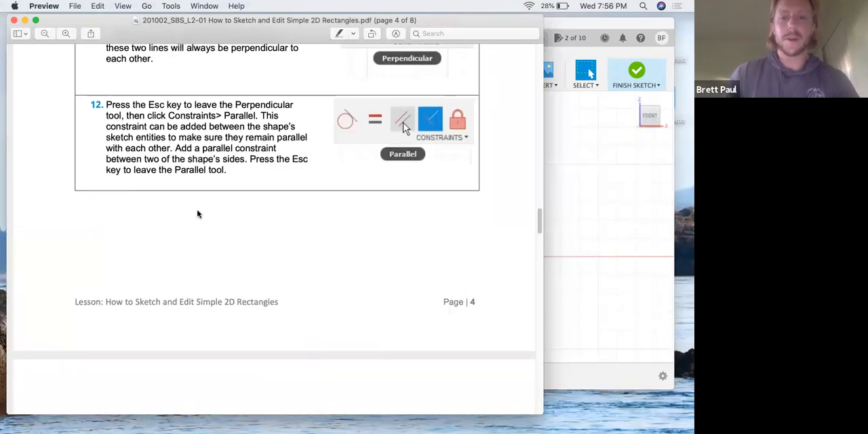
scroll(197, 214, up, 2)
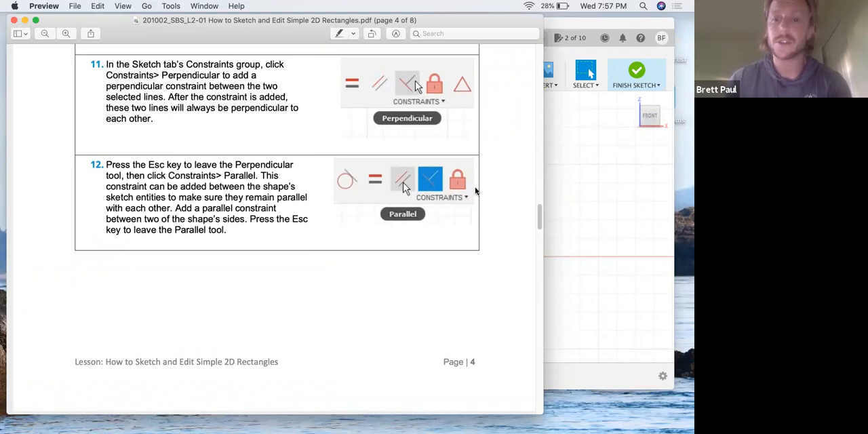
key(super+Tab)
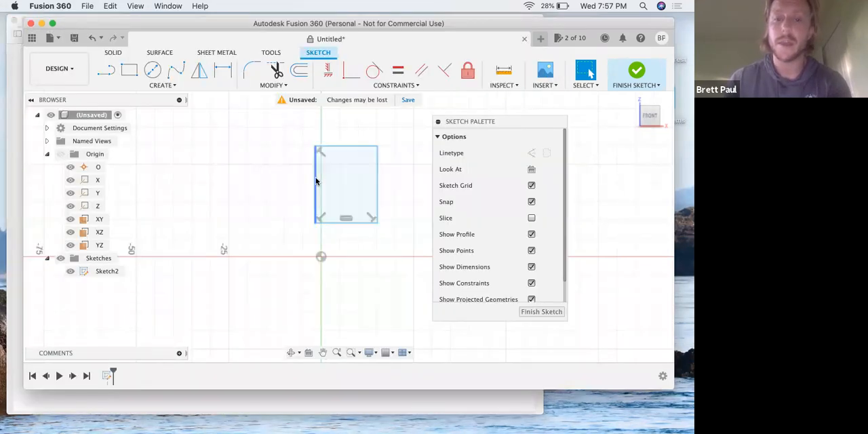
click(363, 189)
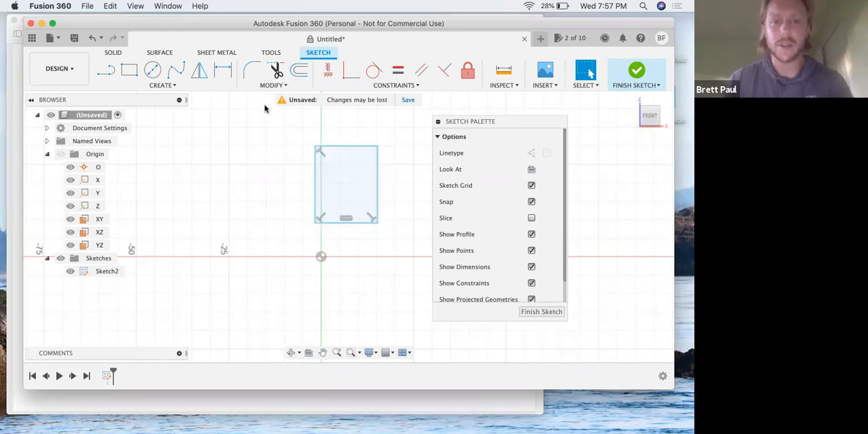
key(ctrl+Up)
click(225, 123)
scroll(402, 180, down, 2)
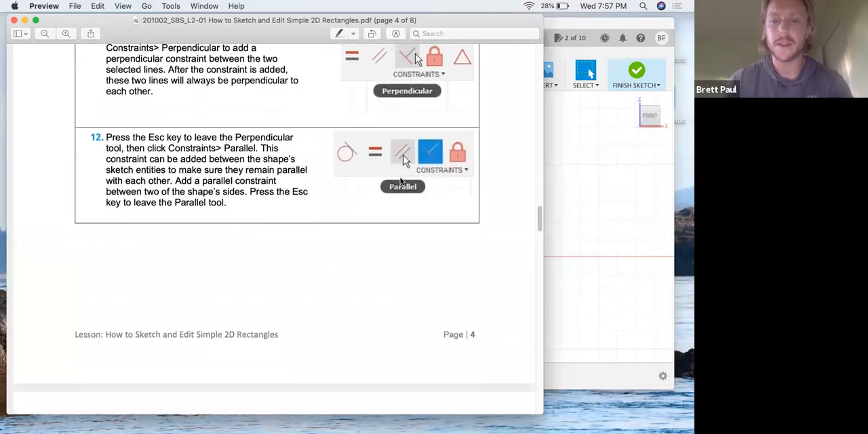
click(581, 189)
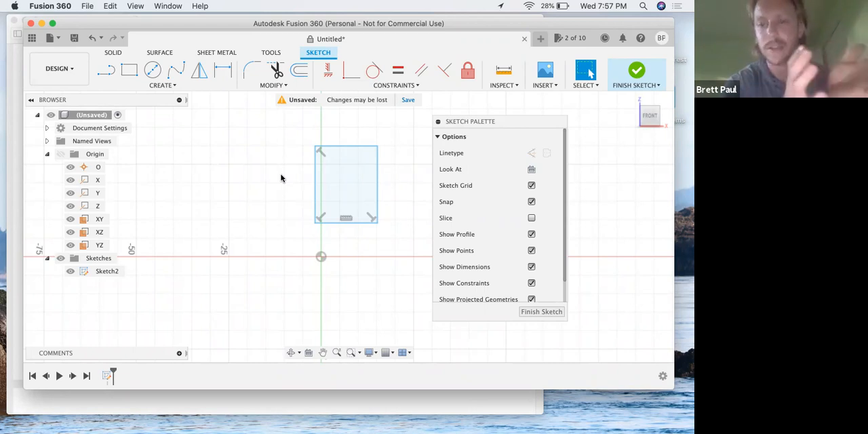
click(320, 172)
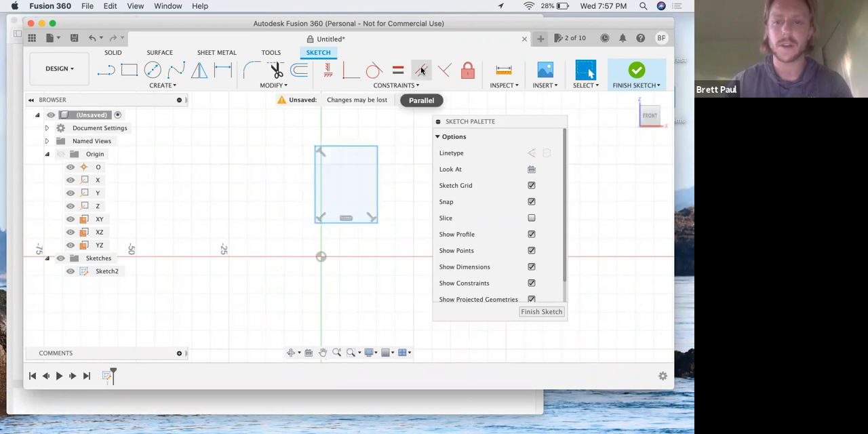
key(ctrl+Up)
click(200, 216)
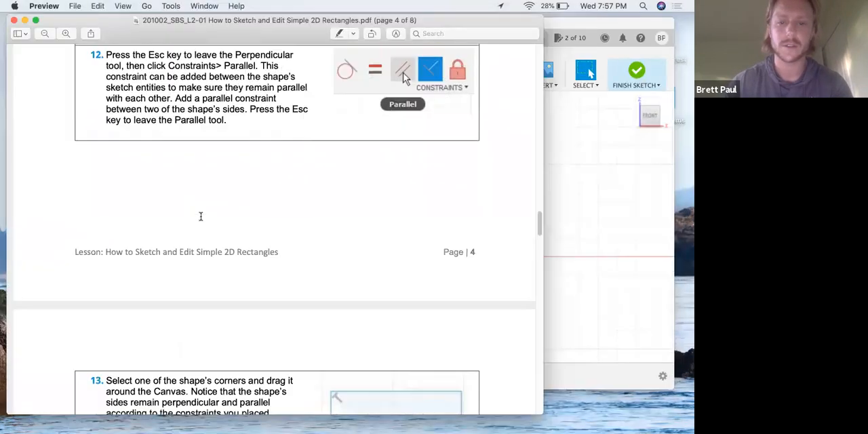
- Return to Fusion 360, remove the perpendicular constraint at the upper-left corner and move that corner outward to about X -6.5, Z 34.8 mm
click(597, 194)
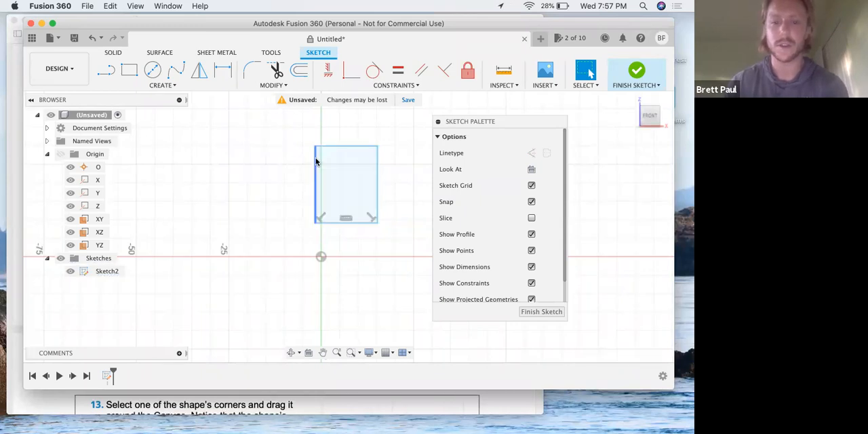
mouse_move(316, 149)
mouse_down()
mouse_move(333, 144)
mouse_move(295, 146)
mouse_move(289, 123)
mouse_move(279, 177)
mouse_move(278, 145)
mouse_move(296, 128)
mouse_up()
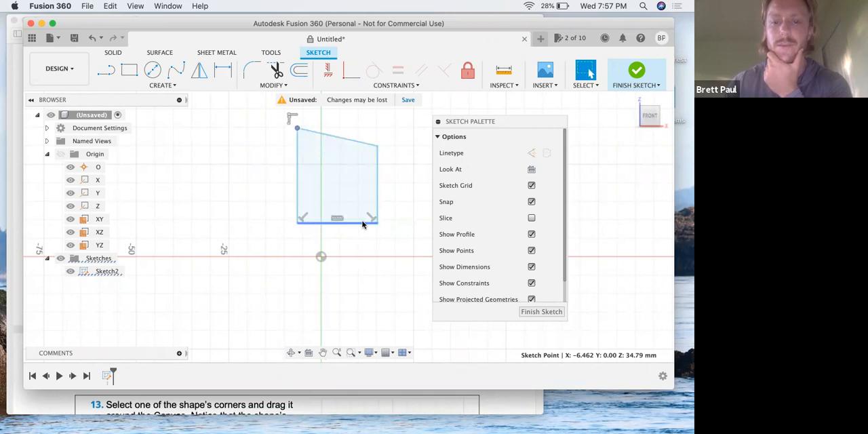
- Add a Parallel constraint between the shape's slanted upper side and its lower side
click(346, 138)
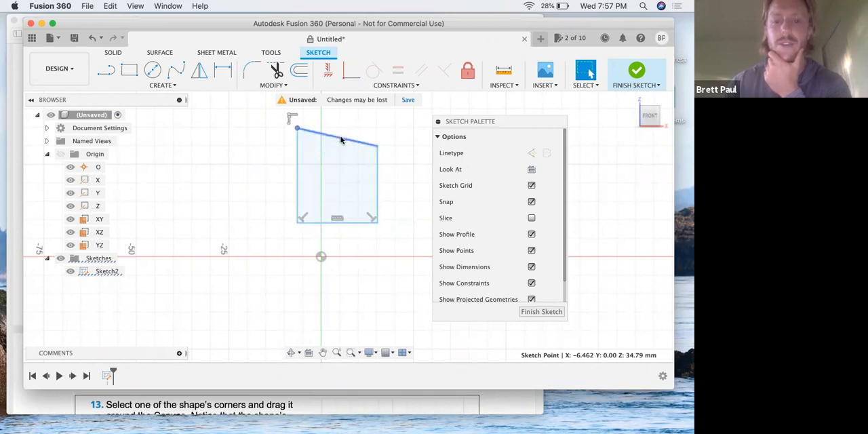
shift+click(352, 222)
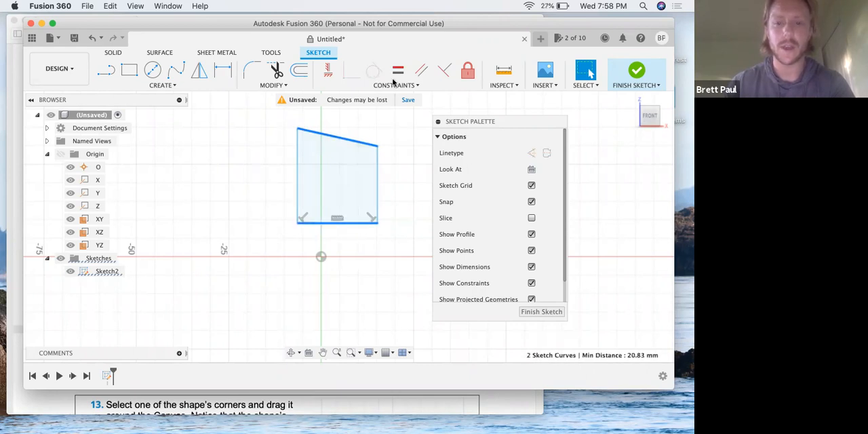
click(419, 70)
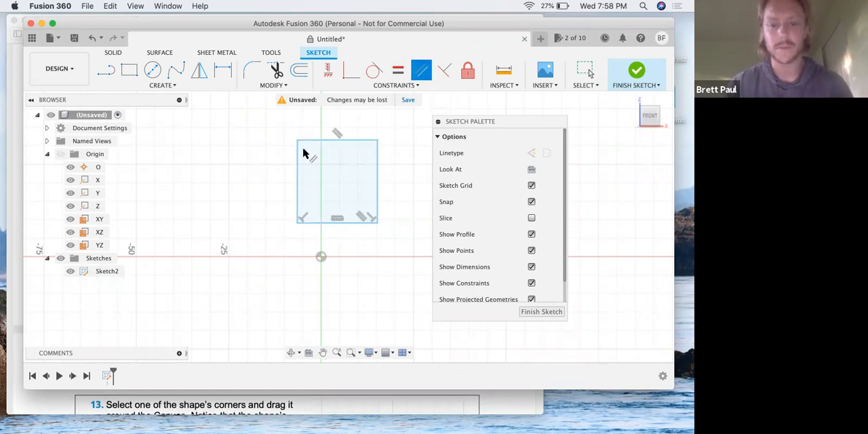
- Switch to the lesson PDF in Preview and read step 13 on moving a corner of the constrained shape
key(ctrl+Up)
click(227, 158)
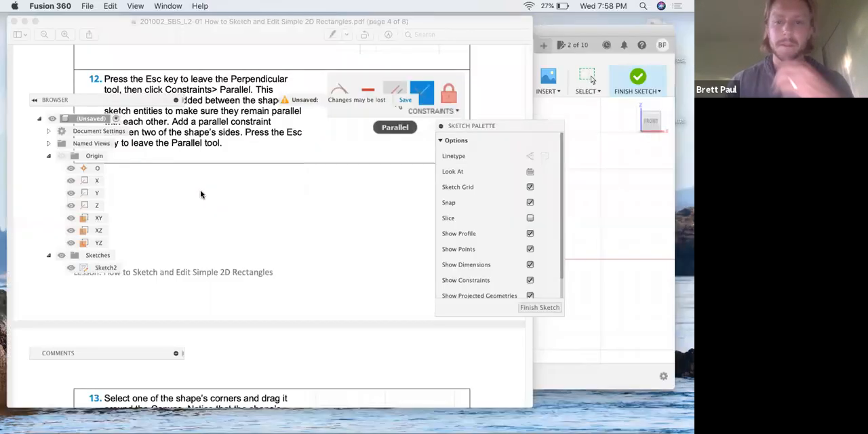
scroll(201, 190, down, 5)
scroll(201, 190, down, 2)
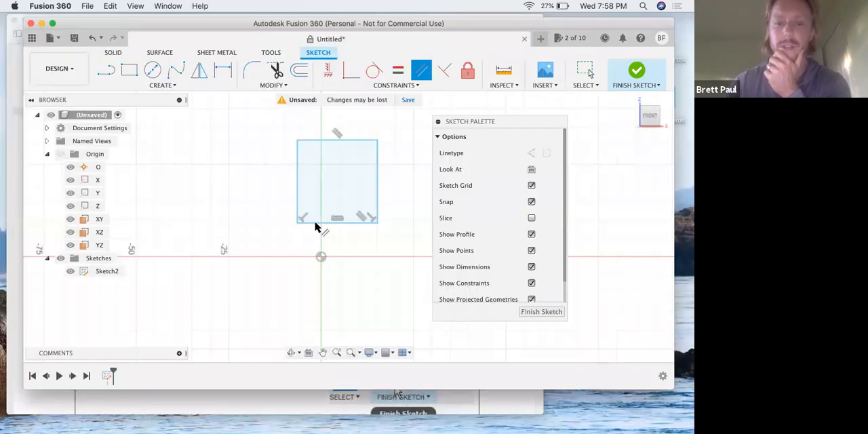
- Return to Fusion 360, leave the Parallel tool and move the rectangle's lower-left corner outward to about X -23.5, Z -1.5 mm
click(551, 210)
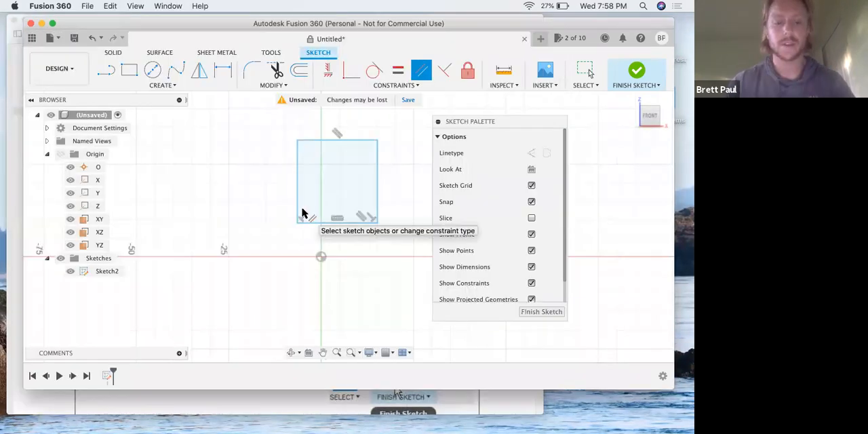
click(298, 222)
drag(216, 211, 237, 272)
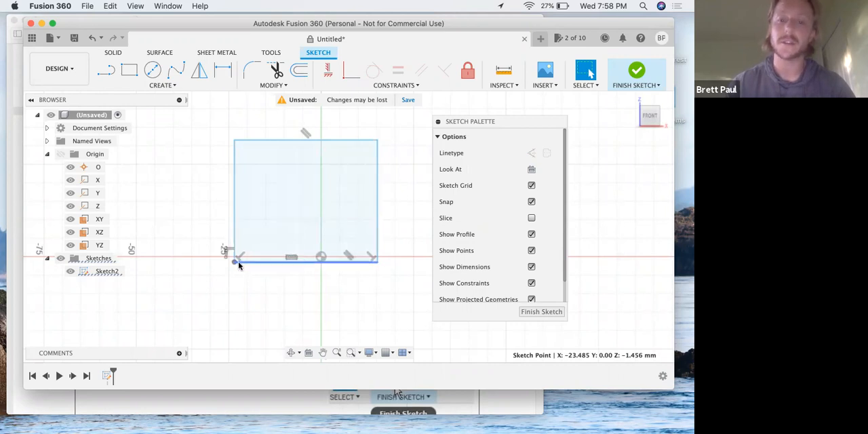
- Switch to the lesson PDF in Preview and read steps 14 and 15 on finishing the sketch and starting a center rectangle
double_click(234, 194)
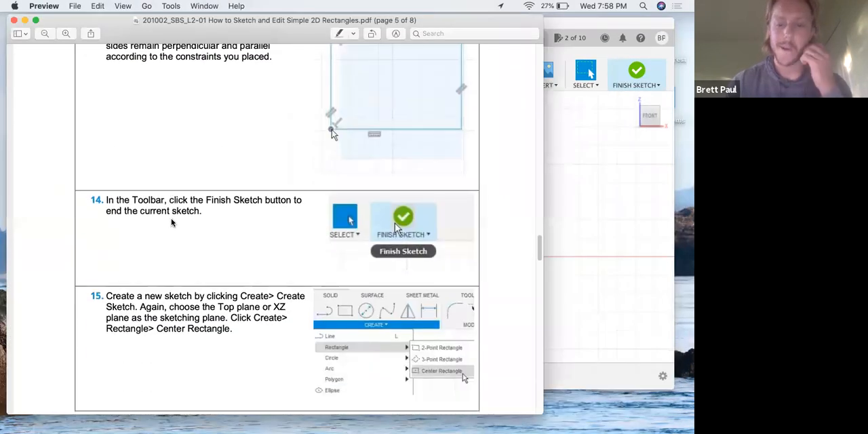
scroll(171, 222, down, 3)
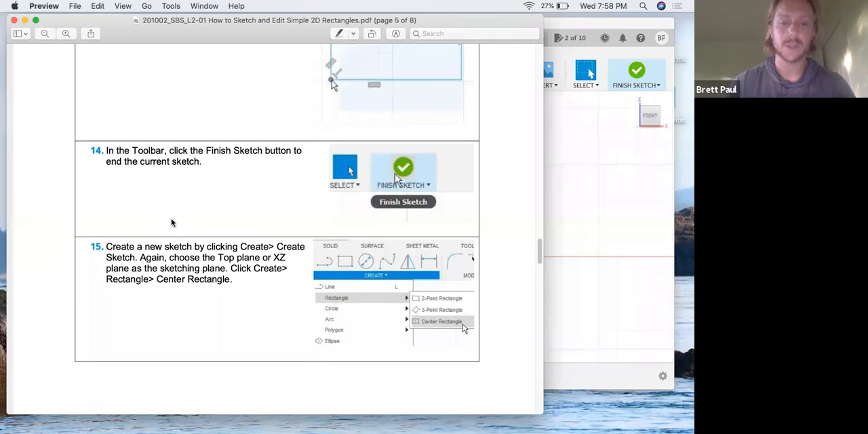
- Return to Fusion 360 and finish the current rectangle sketch
key(ctrl+Up)
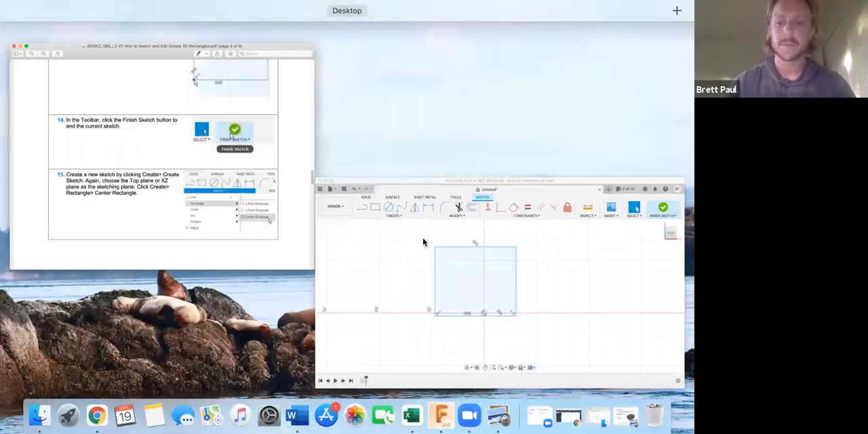
click(422, 240)
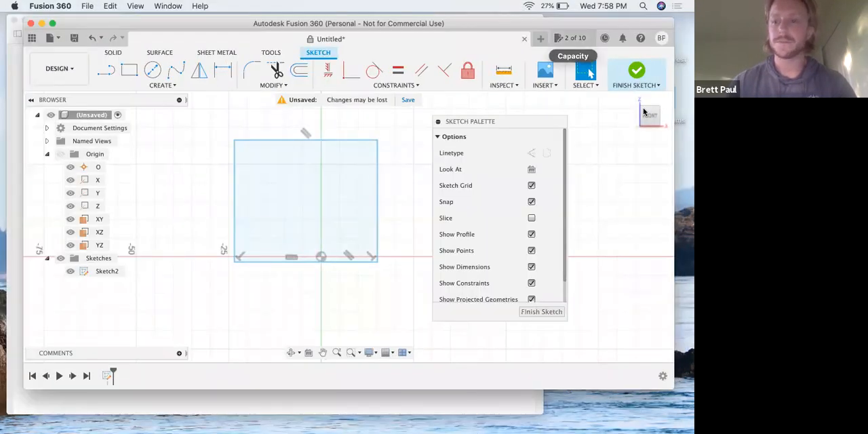
click(636, 72)
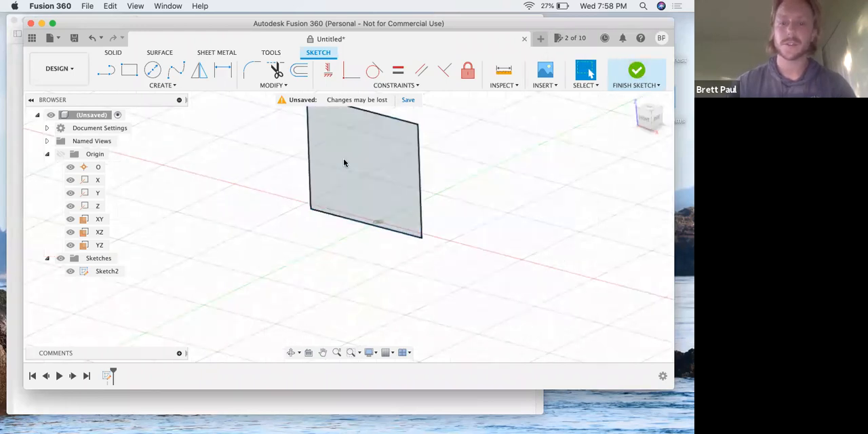
- Collapse the Origin folder in the browser and hide Sketch2
click(76, 271)
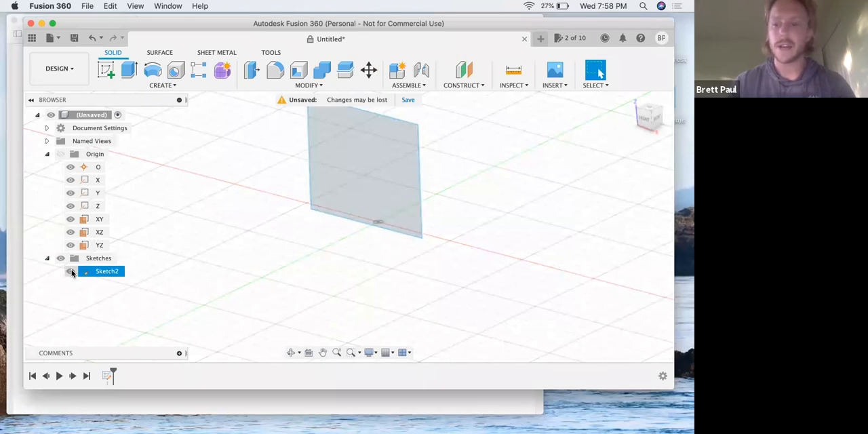
click(356, 160)
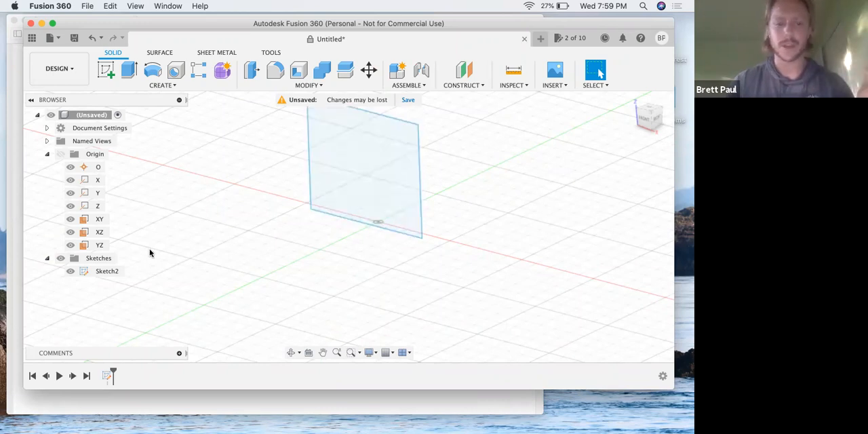
click(72, 272)
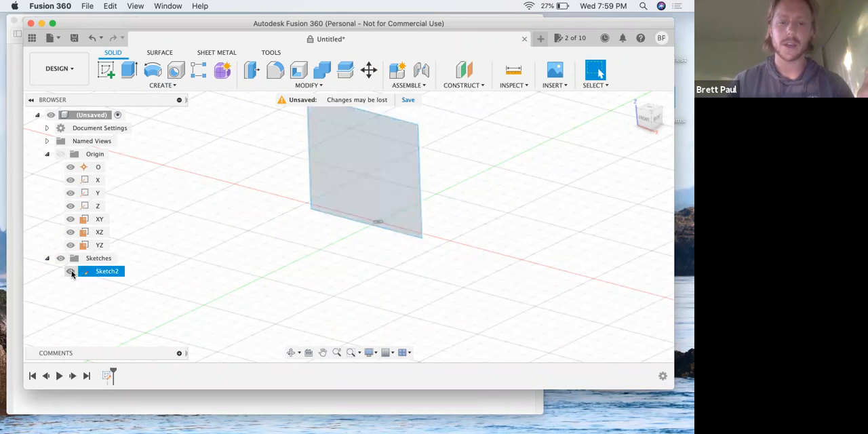
click(49, 166)
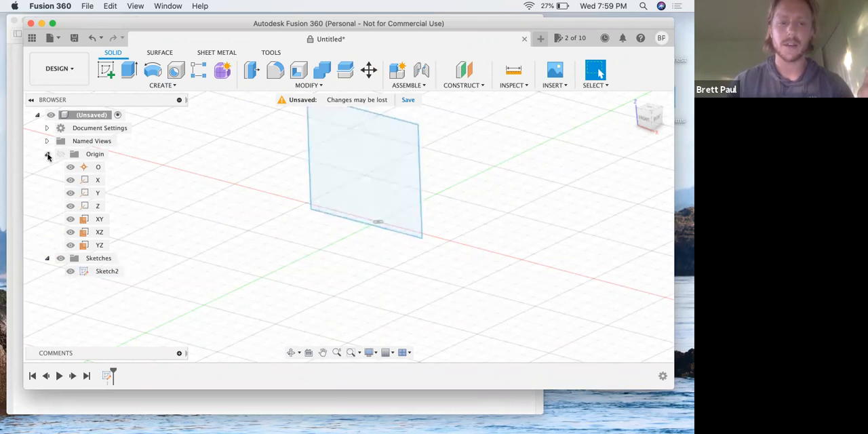
click(46, 154)
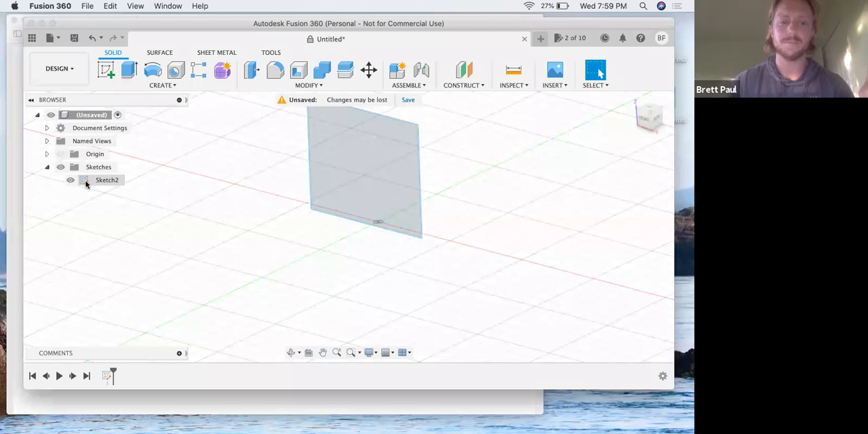
click(47, 167)
click(46, 166)
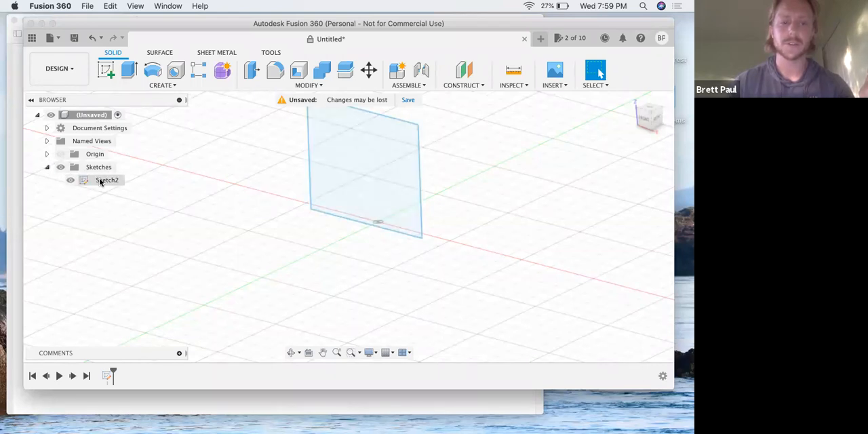
click(73, 181)
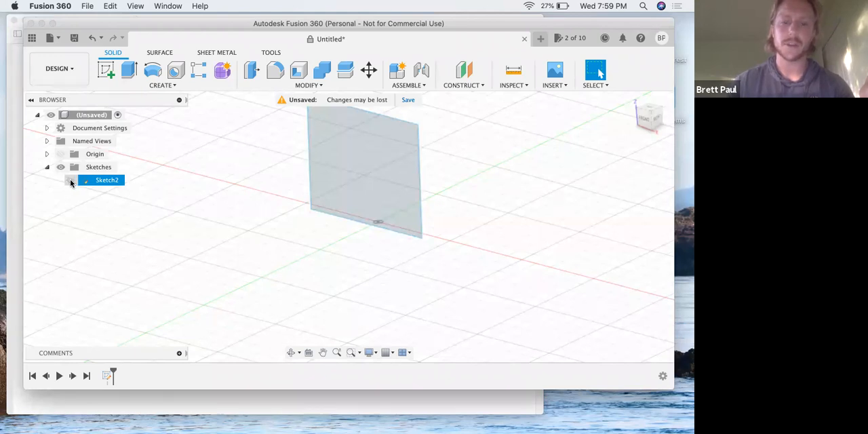
click(70, 181)
click(71, 180)
click(70, 180)
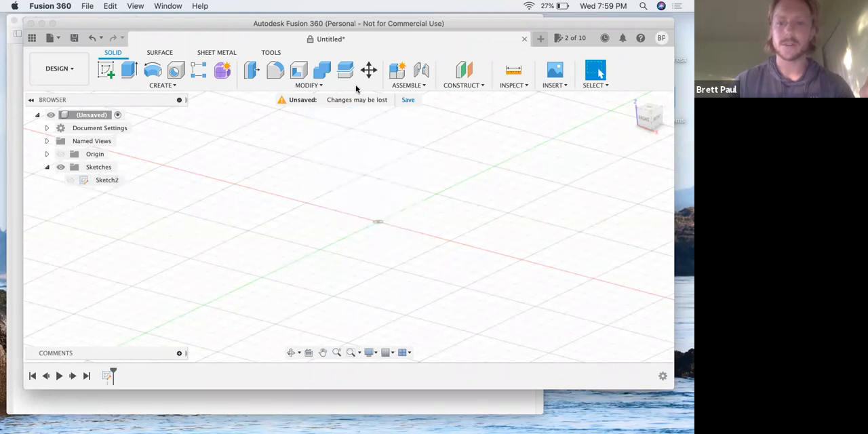
- Create a new sketch on the front XZ plane
click(107, 71)
click(398, 196)
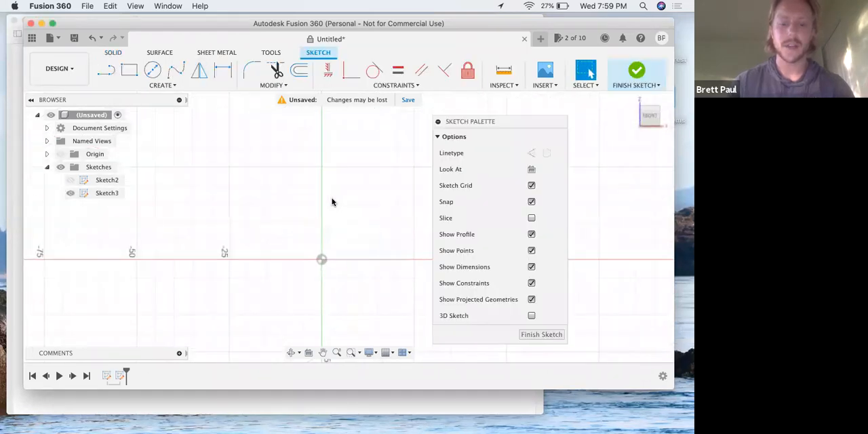
- Switch to the lesson PDF and read steps 15 and 16 on drawing a center rectangle from the sketch origin
key(ctrl+Up)
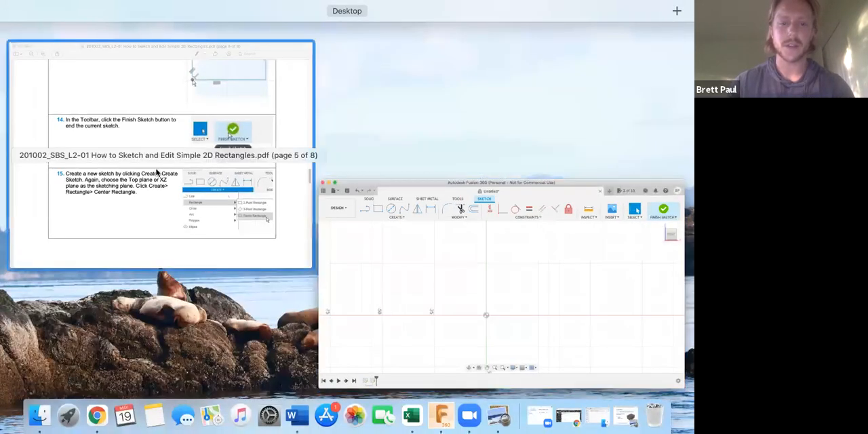
click(156, 204)
scroll(387, 169, down, 5)
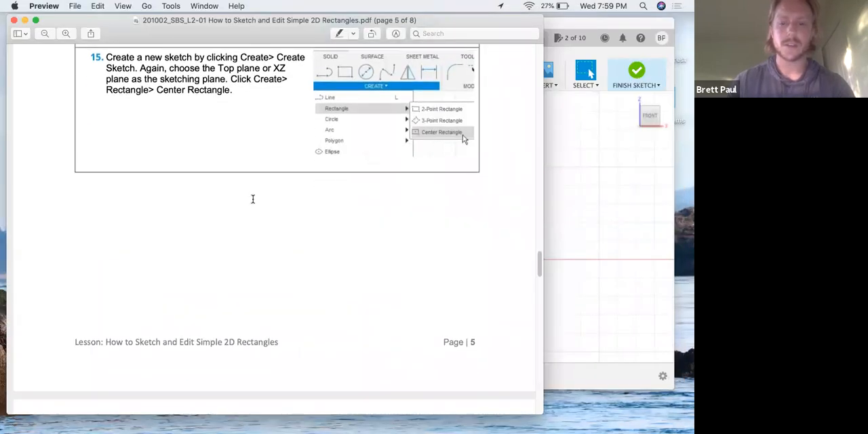
scroll(183, 217, down, 10)
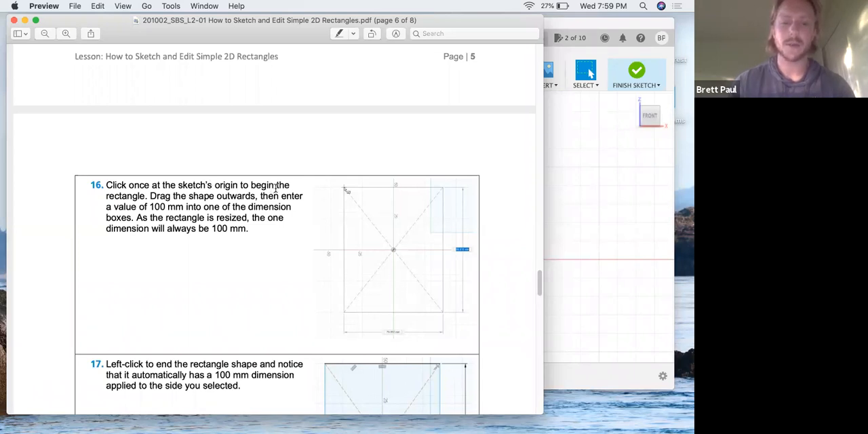
key(ctrl+Up)
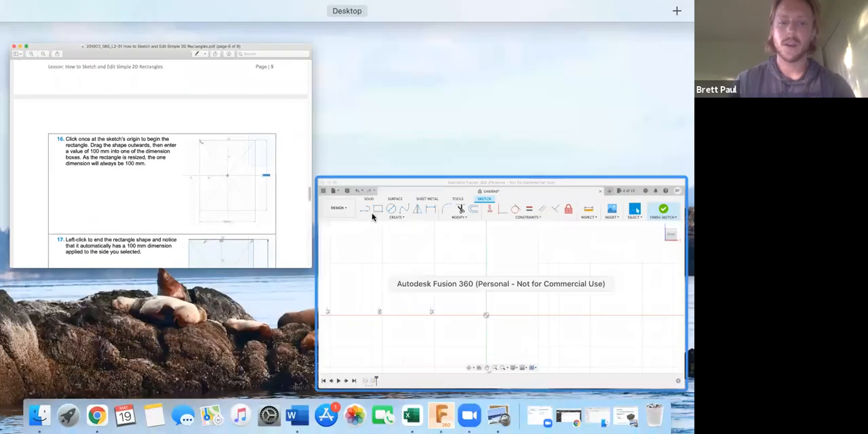
click(176, 170)
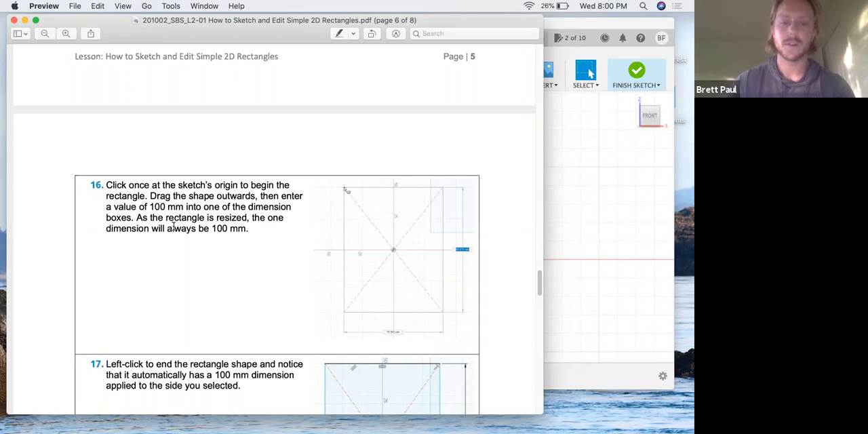
- Return to Fusion 360 and draw a 100 mm by 100 mm Center Rectangle centred on the sketch origin
key(ctrl+Up)
click(442, 230)
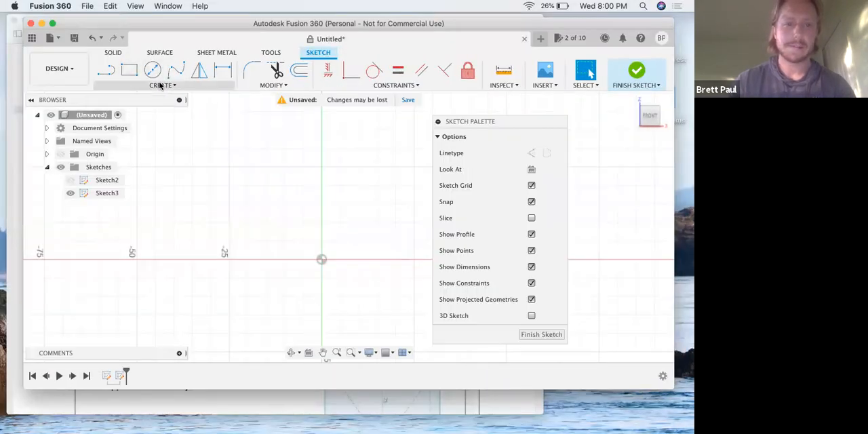
click(161, 85)
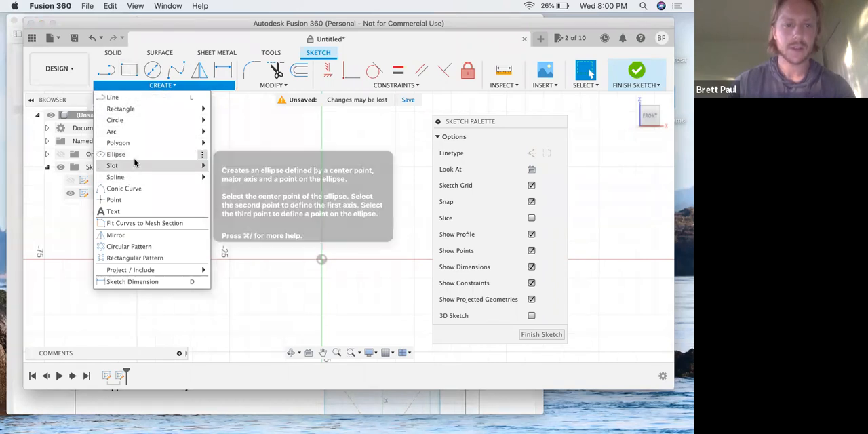
mouse_move(149, 112)
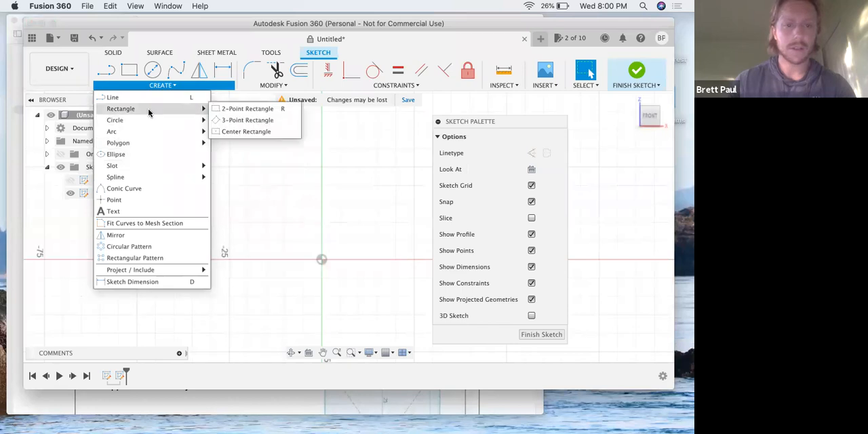
click(245, 131)
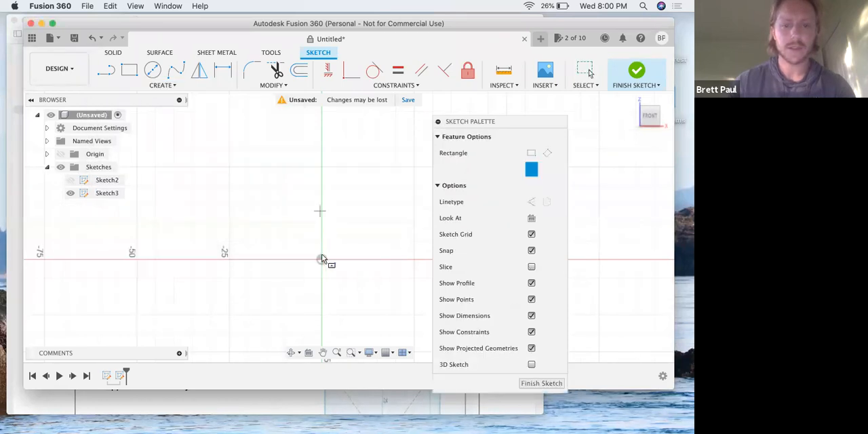
click(322, 259)
text(100)
key(Tab)
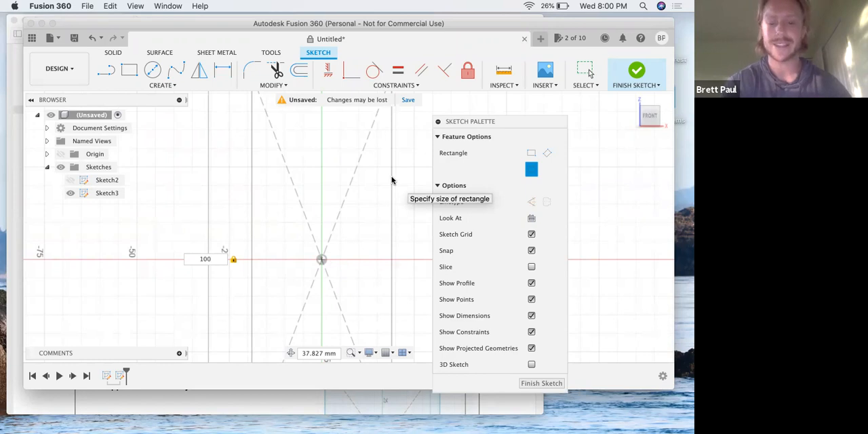
key(Tab)
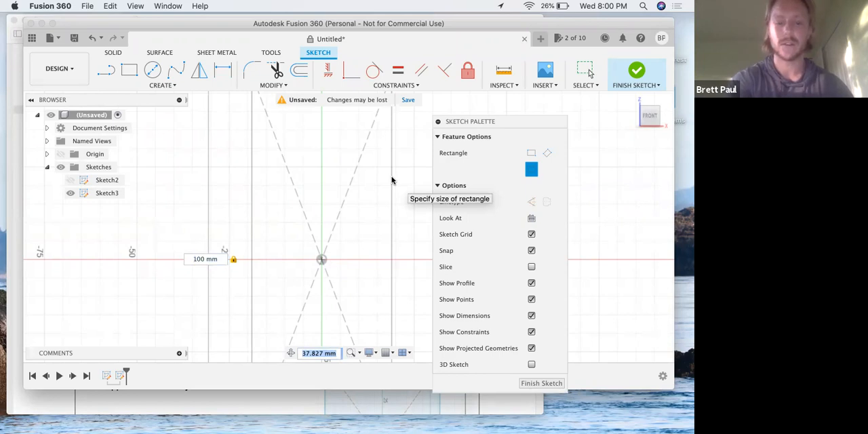
text(100)
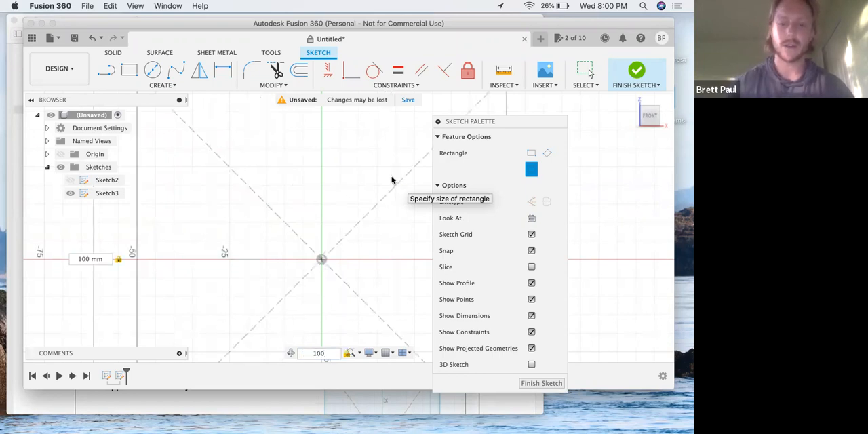
key(Return)
- Collapse the Sketch Palette to clear the space beside the dimensioned square
scroll(343, 217, down, 5)
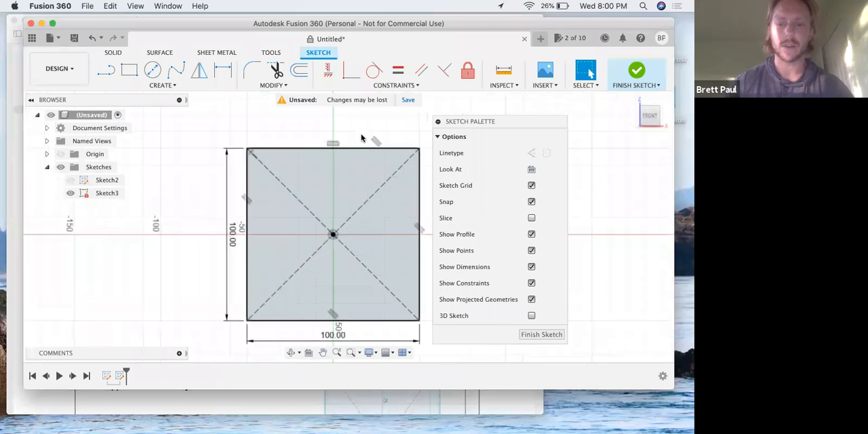
scroll(361, 138, down, 2)
scroll(322, 126, right, 1)
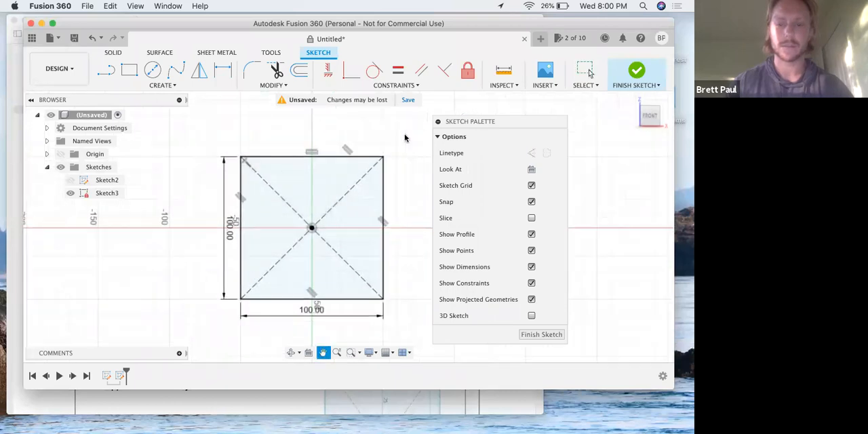
click(438, 122)
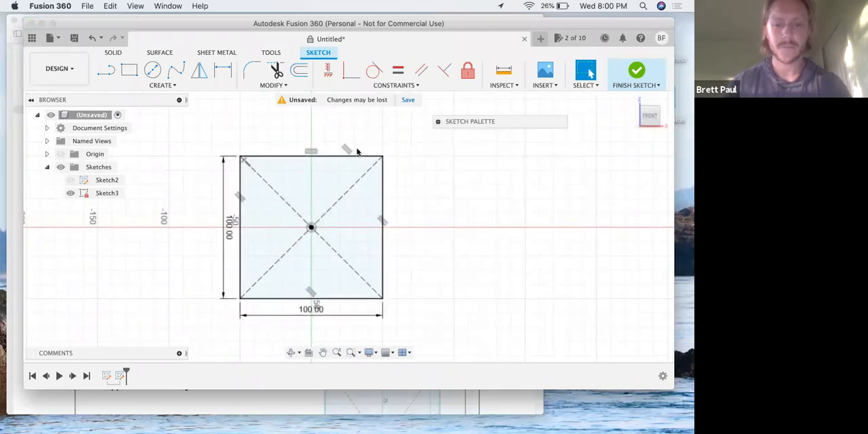
- Switch to the lesson PDF and read steps 17 and 18 on the rectangle's automatic dimension and dimensioning its other side
key(ctrl+Up)
click(192, 182)
scroll(192, 186, down, 5)
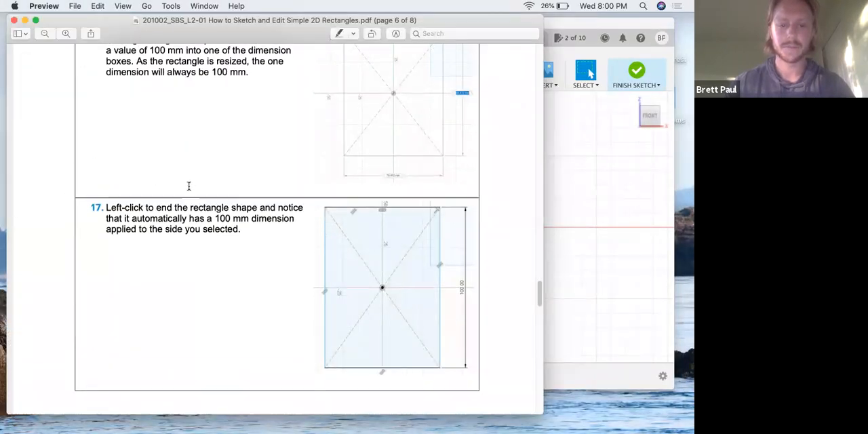
scroll(209, 228, down, 1)
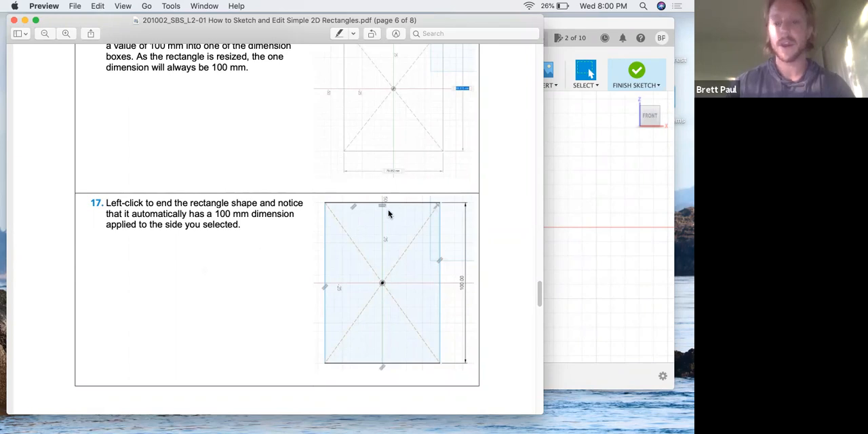
scroll(234, 249, down, 15)
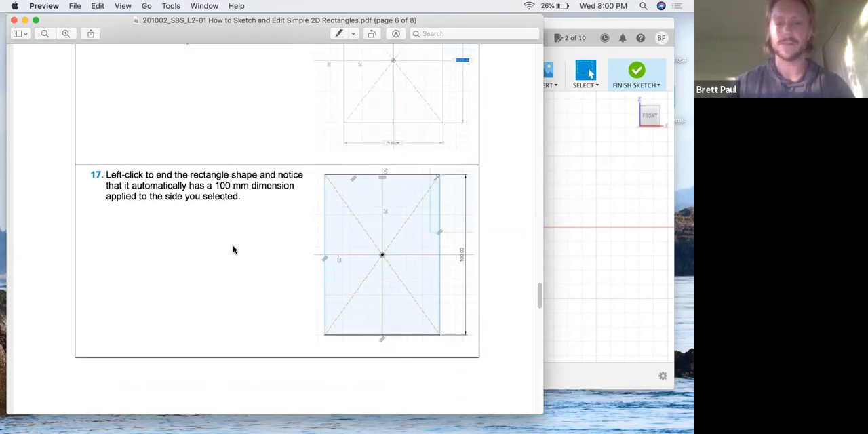
scroll(334, 239, down, 2)
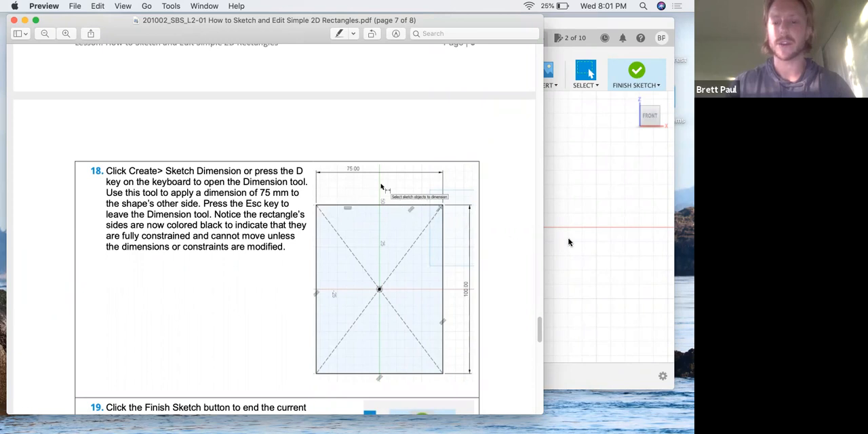
- Return to Fusion 360 and set the square's width dimension to 75 mm
key(ctrl+Up)
click(514, 253)
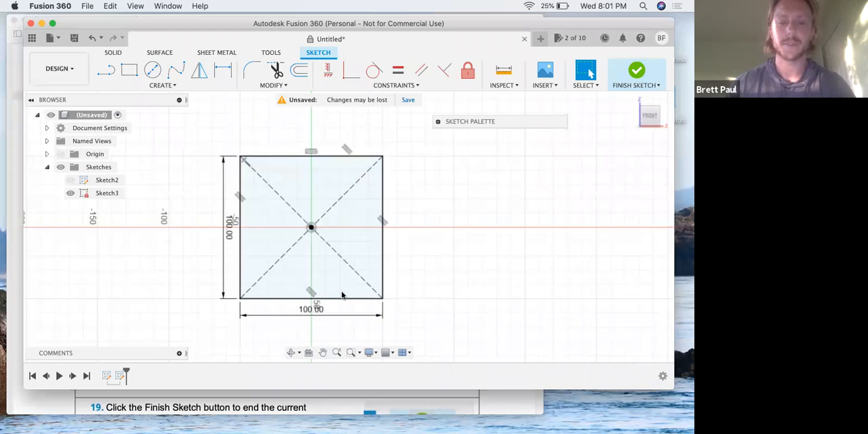
double_click(306, 310)
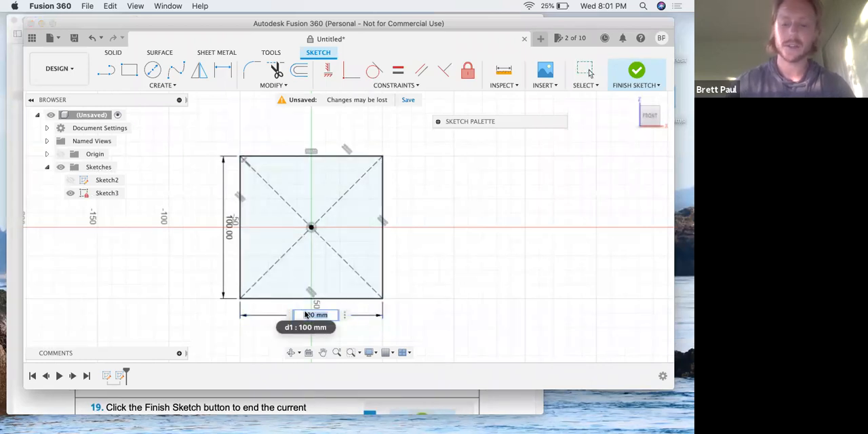
text(75)
key(Return)
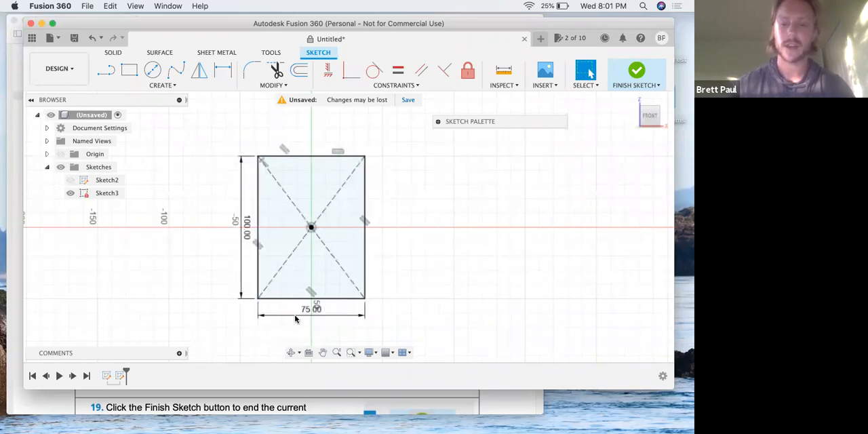
- Set the rectangle's width dimension to 100 mm and delete that dimension
double_click(305, 312)
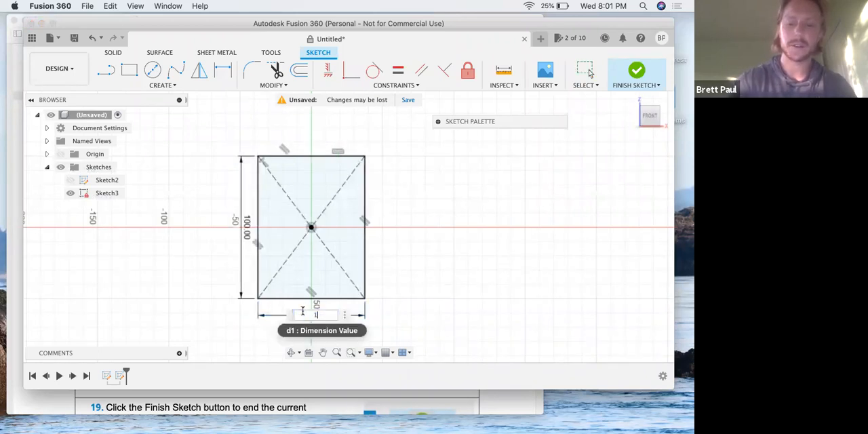
key(Return)
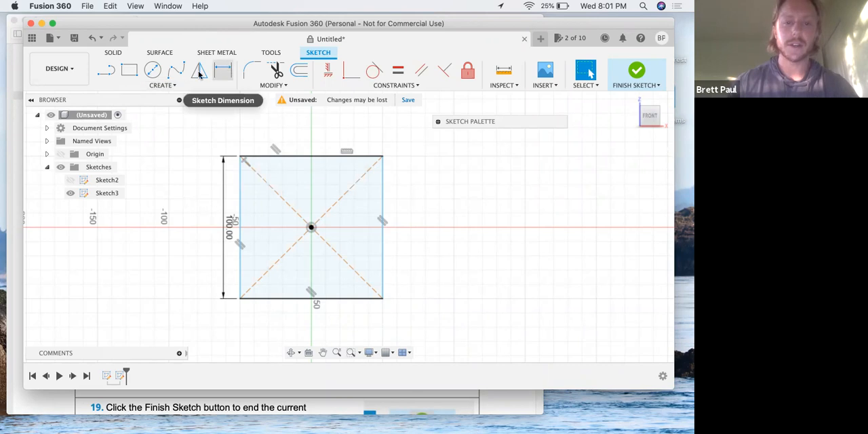
- Add a 75 mm Sketch Dimension to the rectangle's bottom edge
click(161, 84)
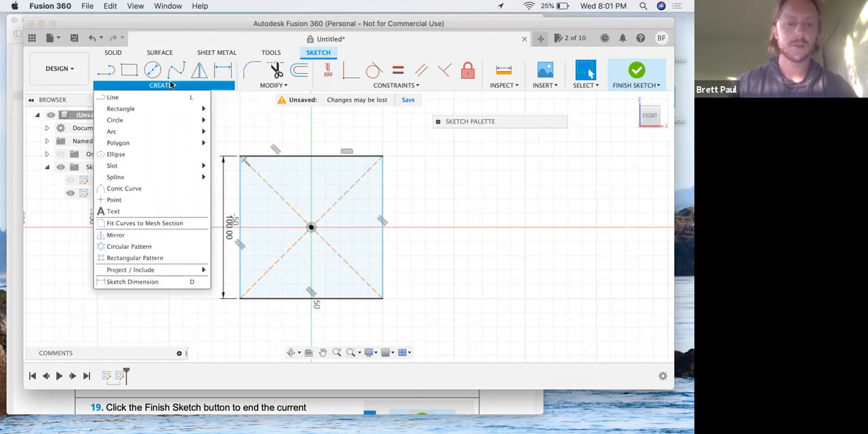
click(171, 84)
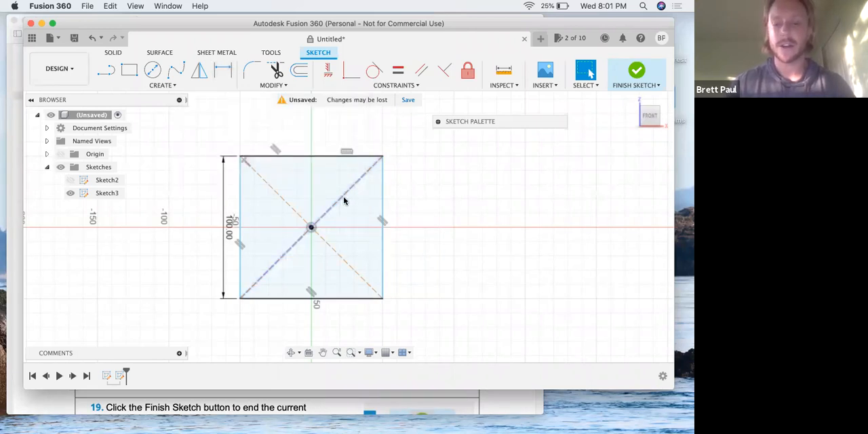
key(d)
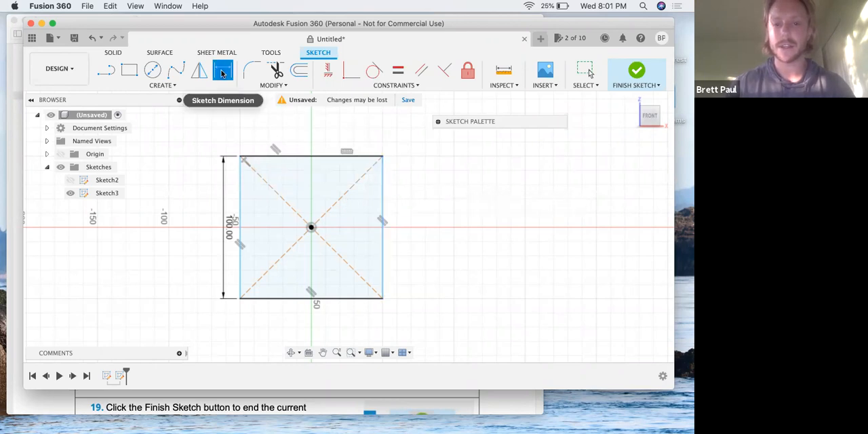
click(288, 299)
click(285, 335)
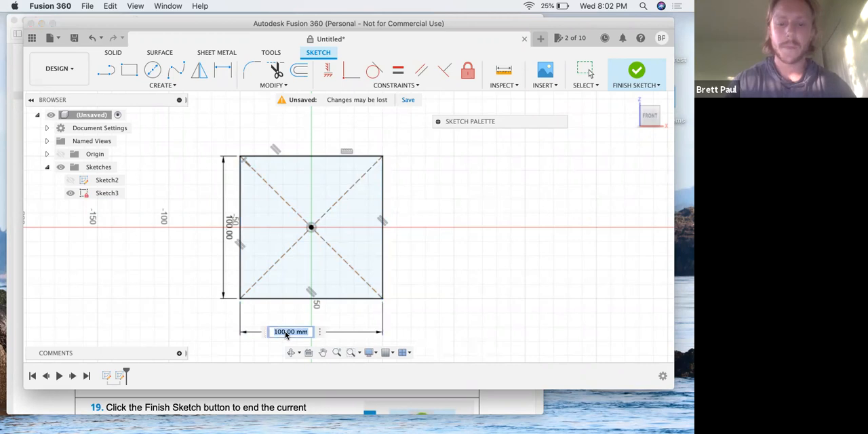
text(75)
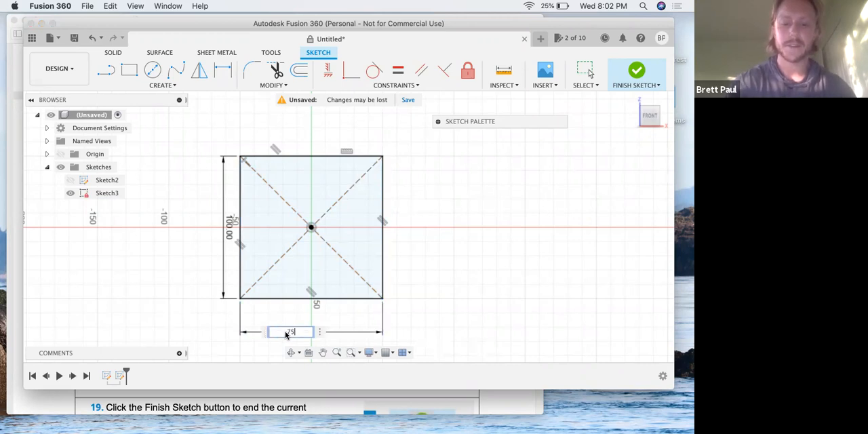
key(Return)
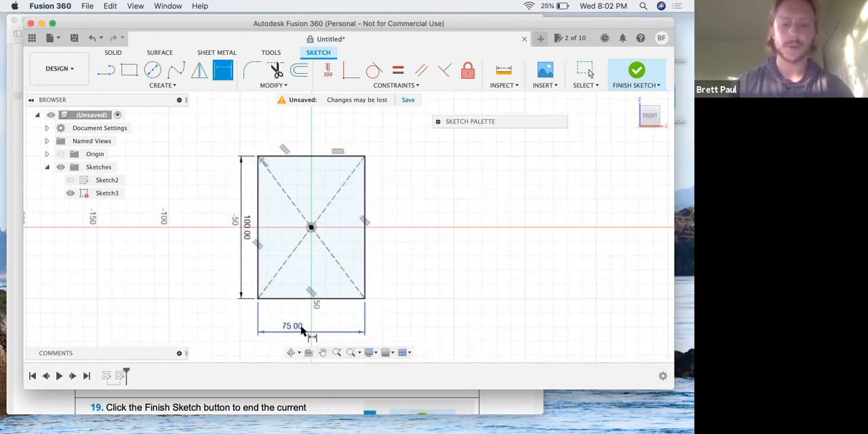
- Set the bottom edge's dimension to 100 mm and delete it
double_click(299, 327)
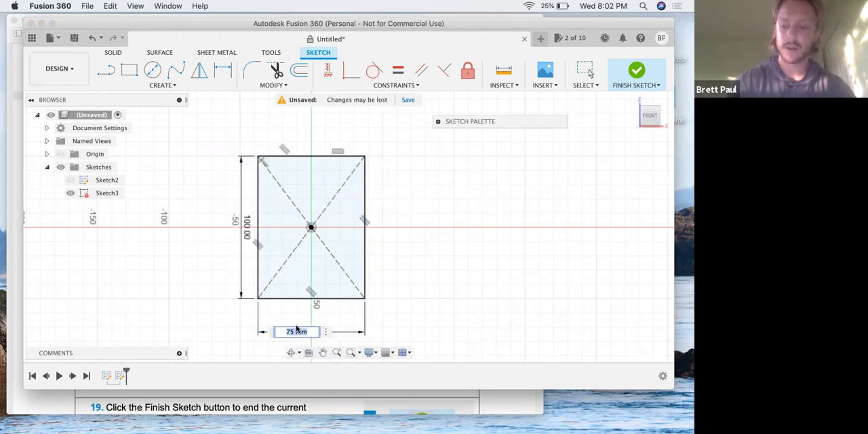
text(100)
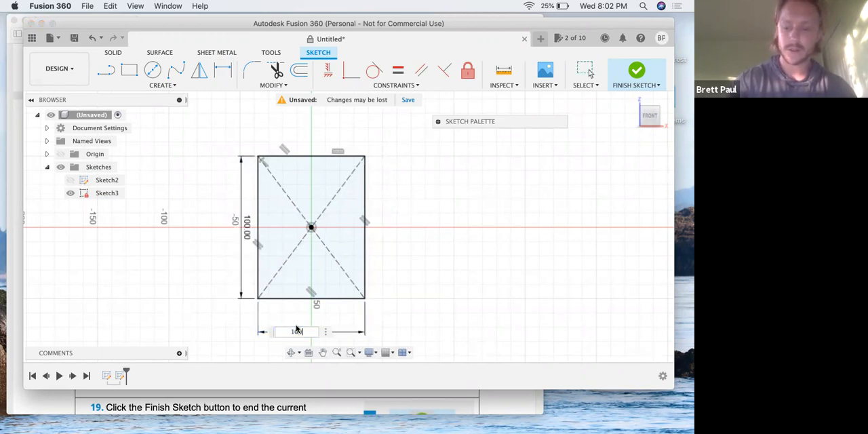
key(Return)
click(297, 329)
key(Delete)
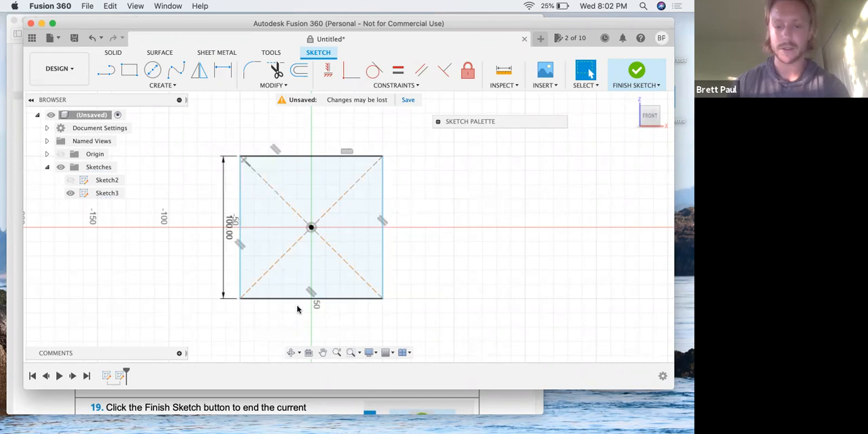
- Add a 75 mm Sketch Dimension between the rectangle's two vertical sides, placed below the shape, and leave the Dimension tool
click(222, 70)
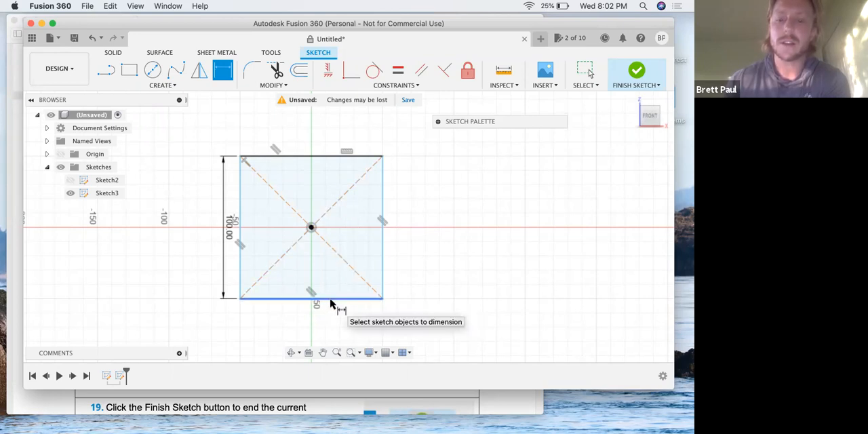
click(241, 276)
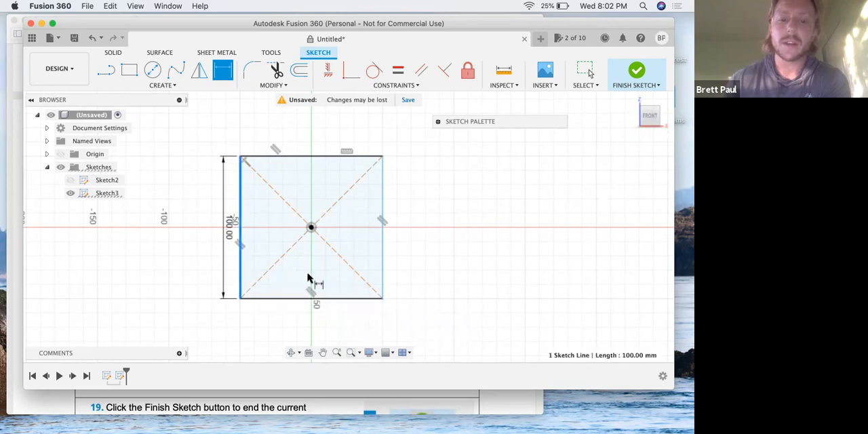
click(382, 282)
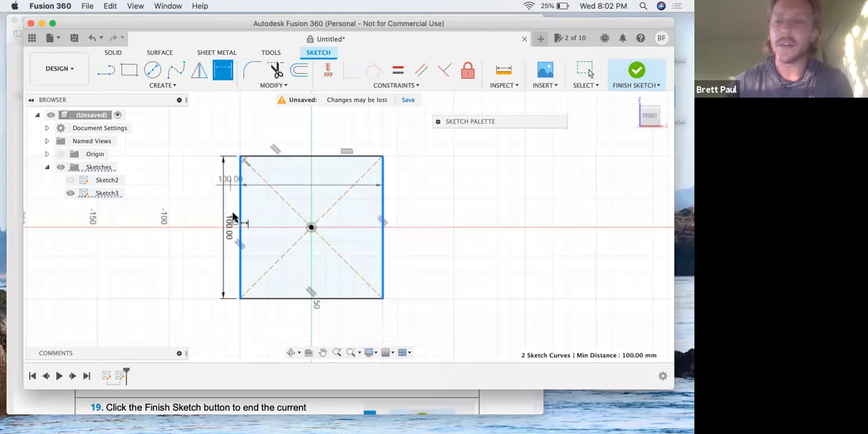
click(318, 299)
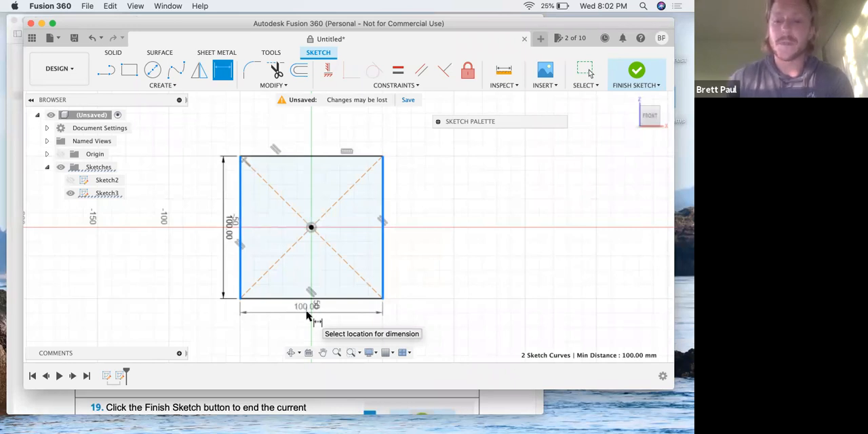
click(309, 323)
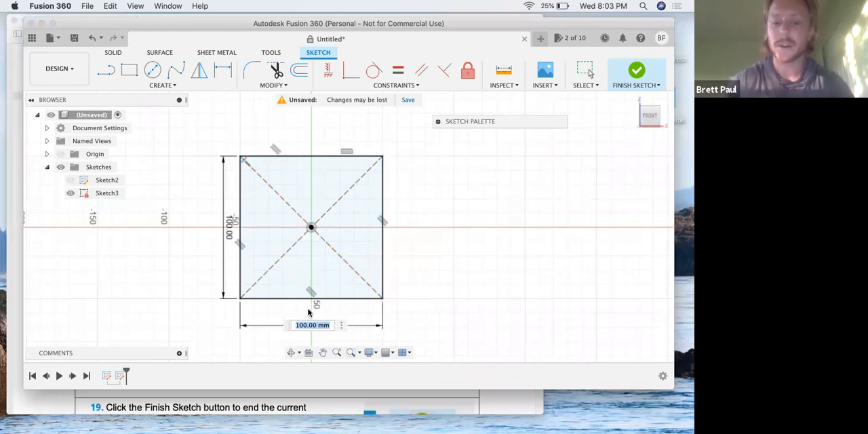
text(75)
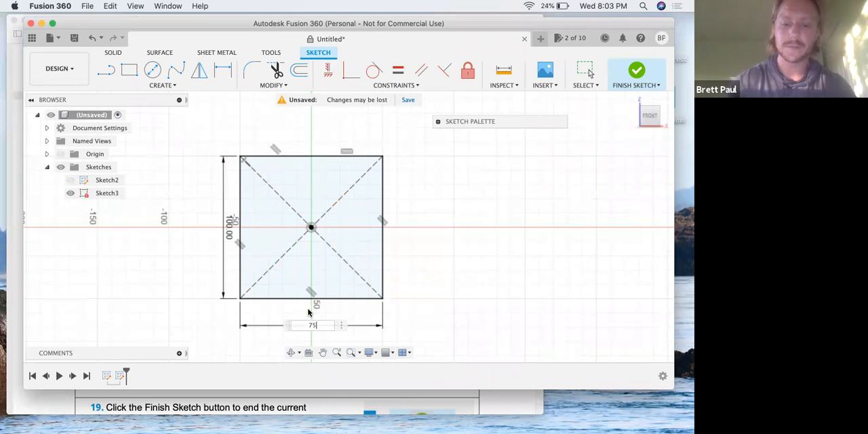
key(Return)
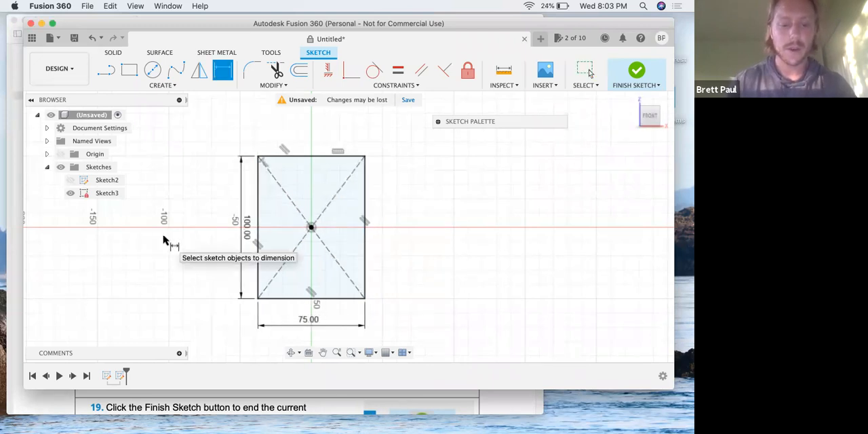
key(Escape)
- Switch to the lesson PDF and read steps 19 to 22 on finishing the sketch, checking the Sketches folder and saving the file
key(ctrl+Up)
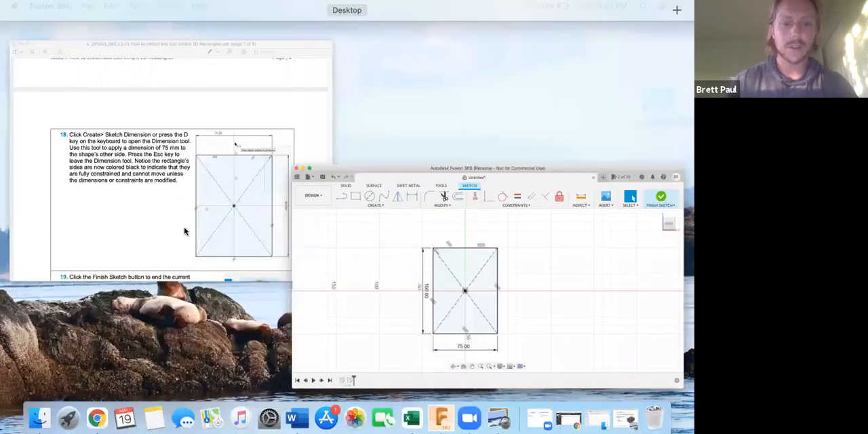
click(184, 227)
scroll(184, 227, down, 5)
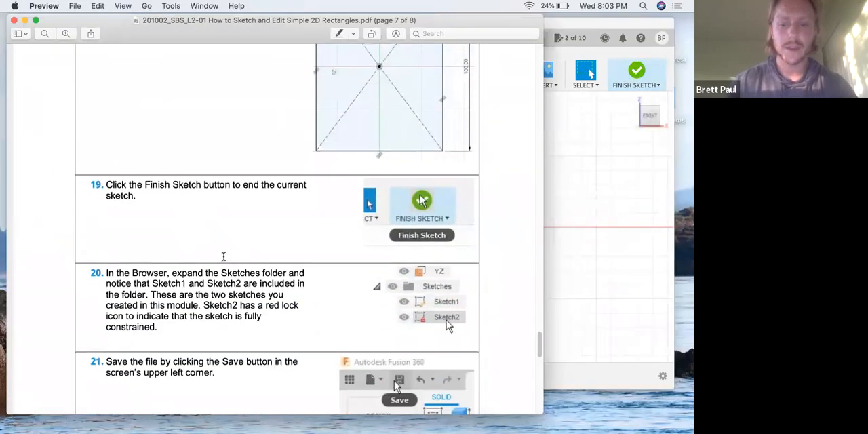
scroll(224, 256, down, 3)
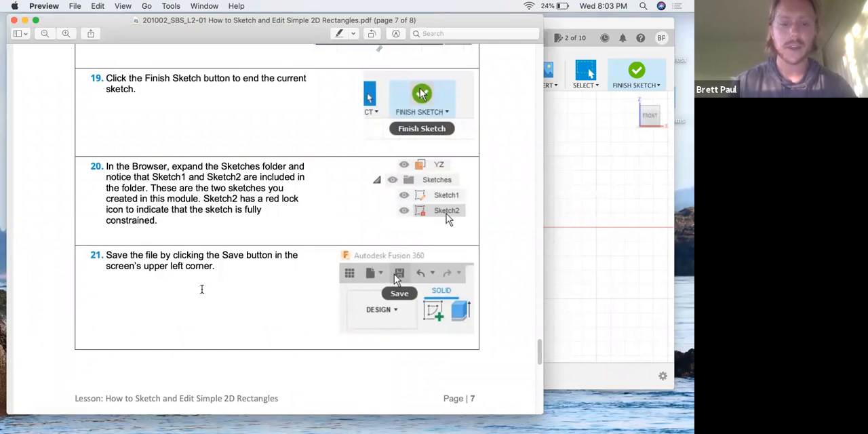
scroll(217, 276, down, 10)
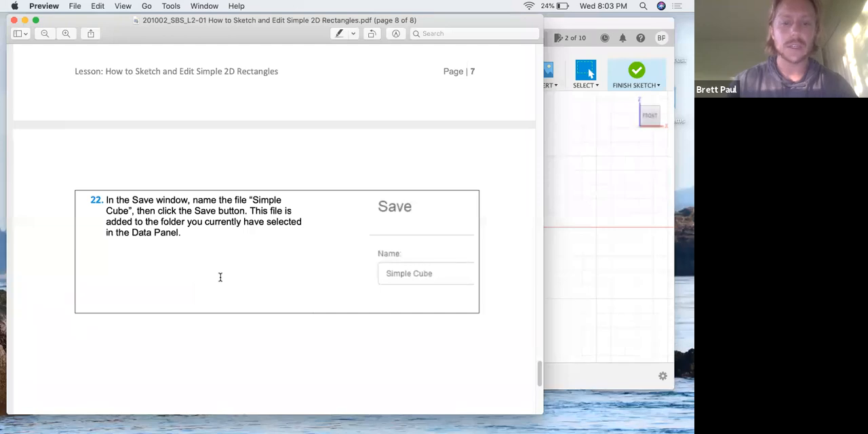
scroll(219, 279, down, 6)
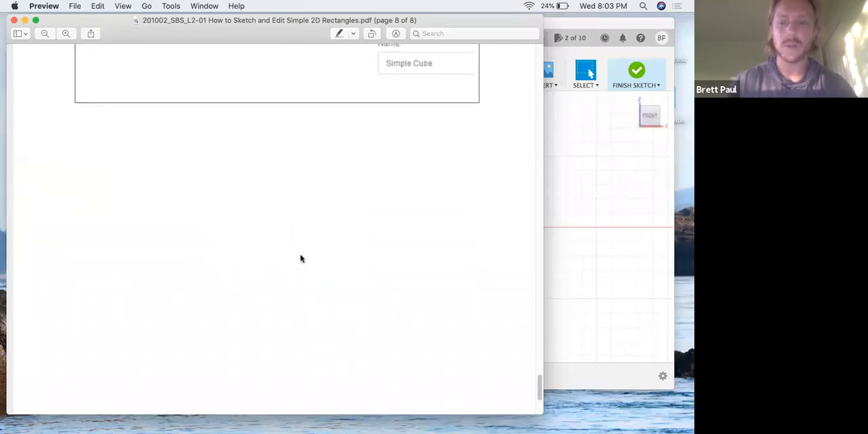
- Return to Fusion 360 and finish the rectangle sketch
key(ctrl+Up)
click(375, 228)
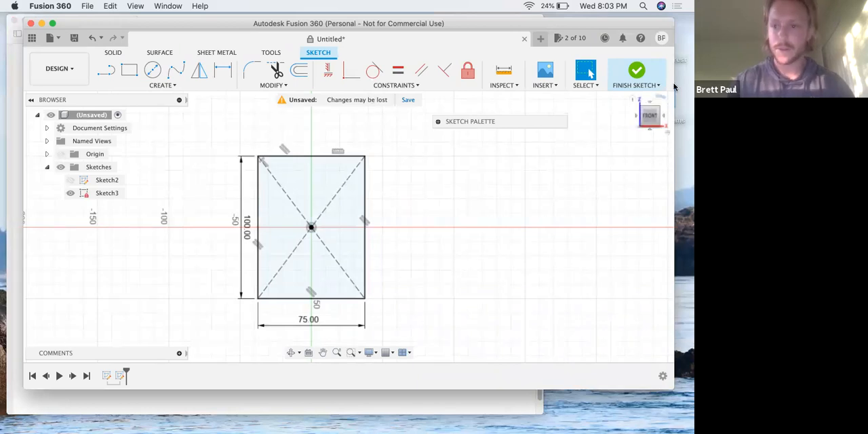
click(631, 73)
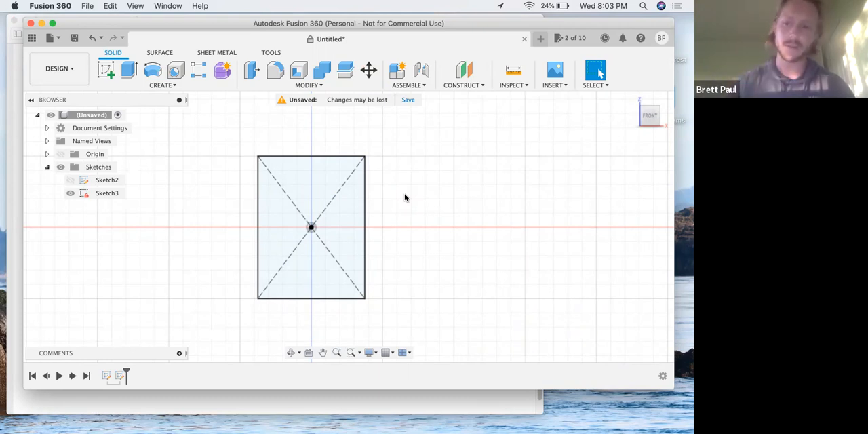
click(407, 101)
click(533, 59)
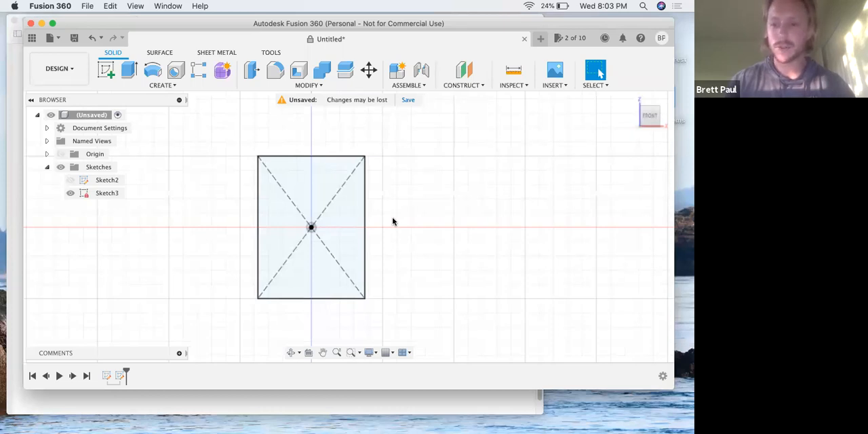
mouse_move(395, 216)
shift+middle_down()
mouse_move(364, 225)
mouse_move(387, 219)
mouse_move(382, 233)
shift+middle_up()
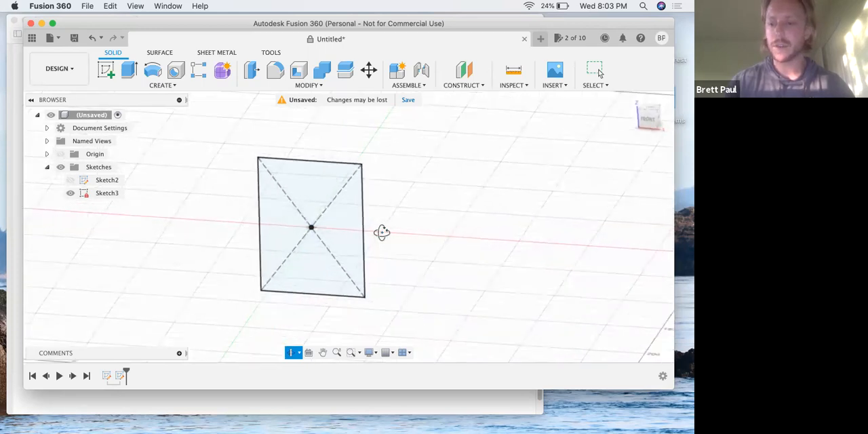
key(Escape)
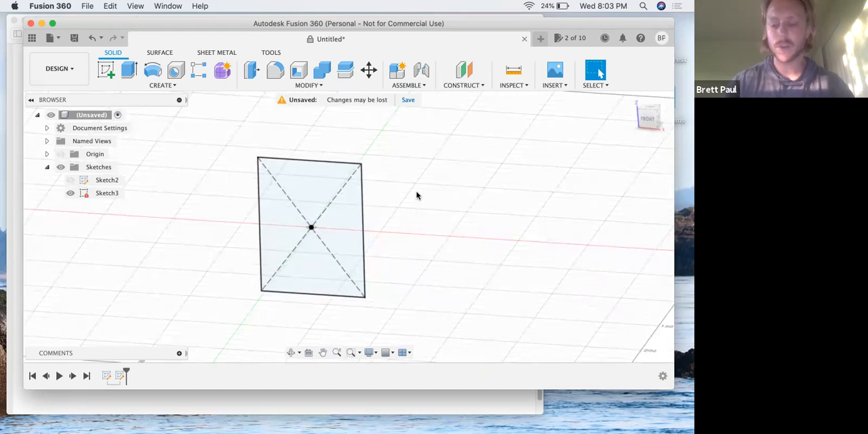
drag(649, 111, 645, 117)
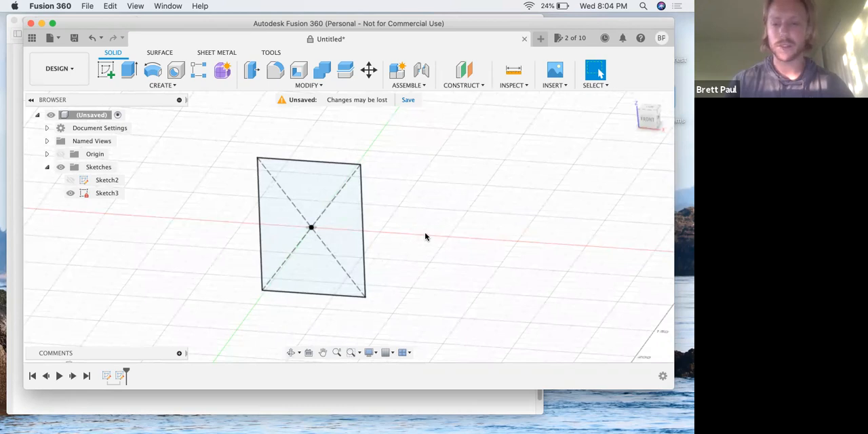
mouse_move(425, 233)
shift+middle_down()
mouse_move(426, 223)
mouse_move(415, 229)
mouse_move(415, 213)
mouse_move(395, 215)
mouse_move(409, 223)
mouse_move(428, 203)
mouse_move(414, 231)
shift+middle_up()
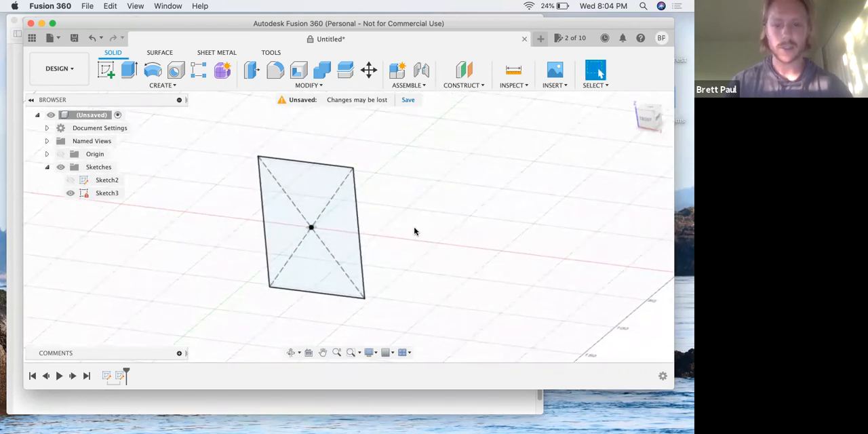
- Start saving the untitled design and enter Simple Cube as its name
key(super+s)
text(S)
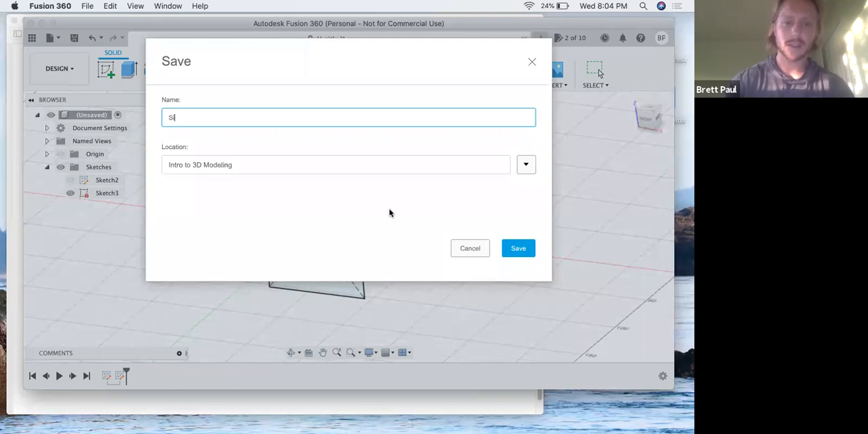
text(imple Cube)
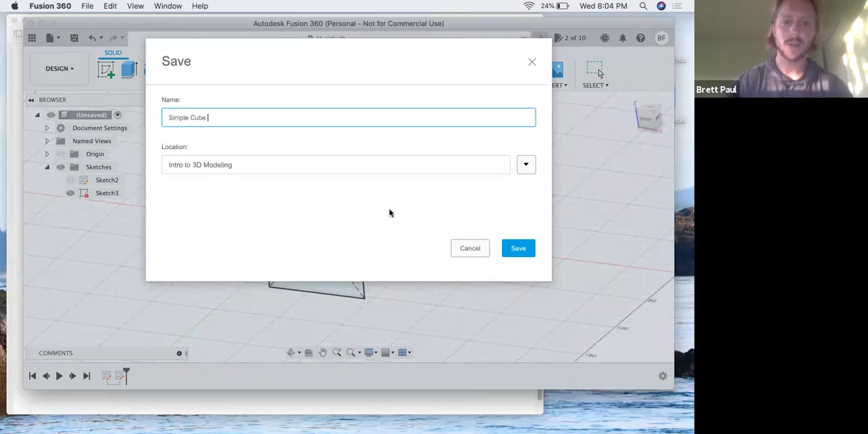
- Choose the Getting Started folder in the Intro to 3D Modeling project as the save location
click(526, 166)
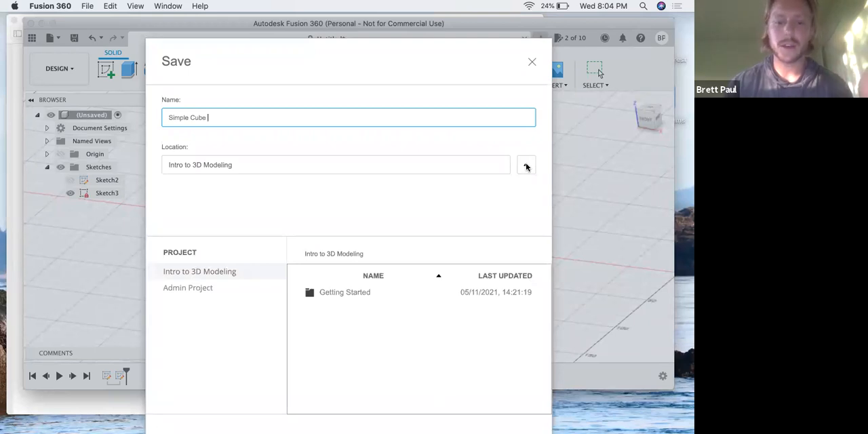
click(350, 296)
double_click(350, 296)
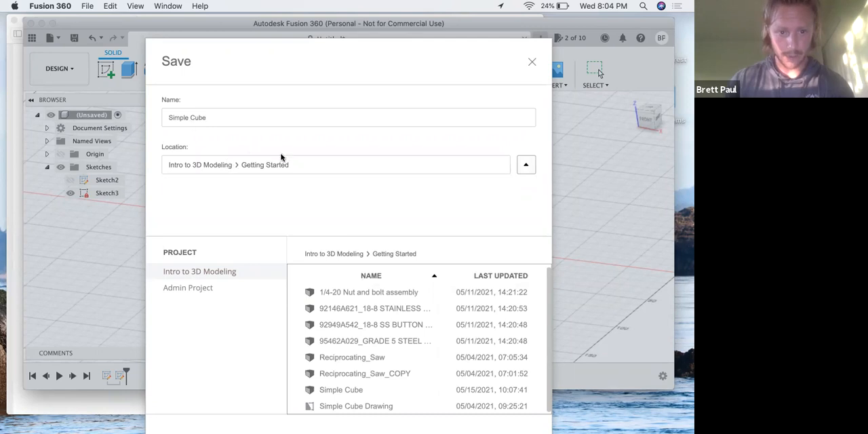
click(521, 166)
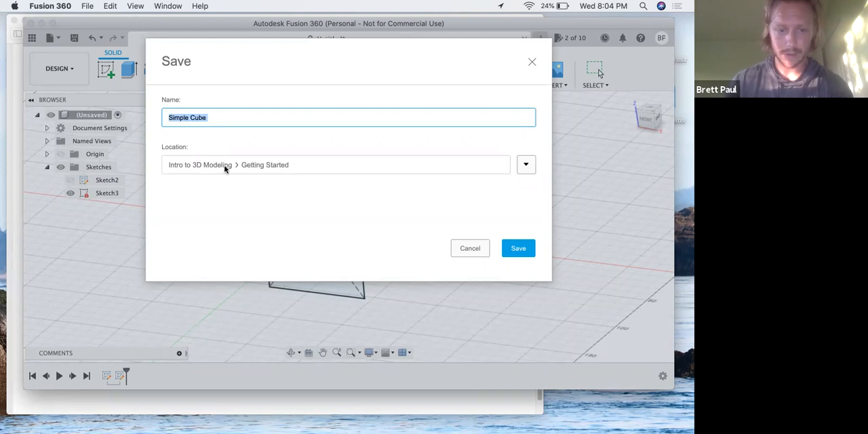
- Set the save location to the top level of the Intro to 3D Modeling project and save the design
click(526, 165)
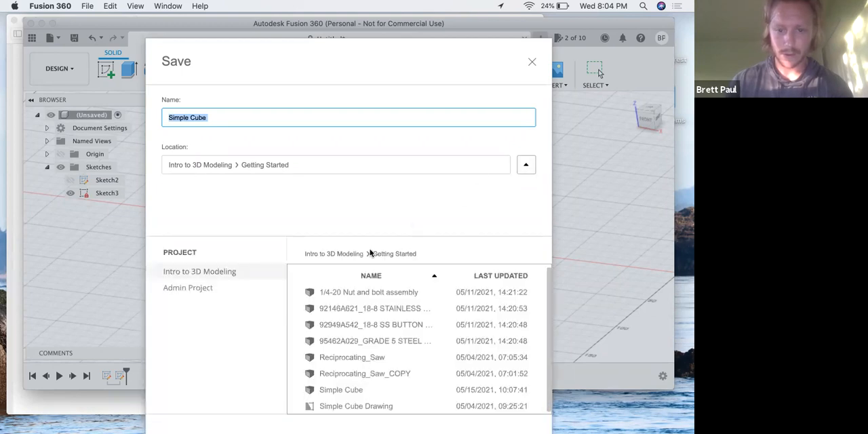
click(204, 286)
click(213, 273)
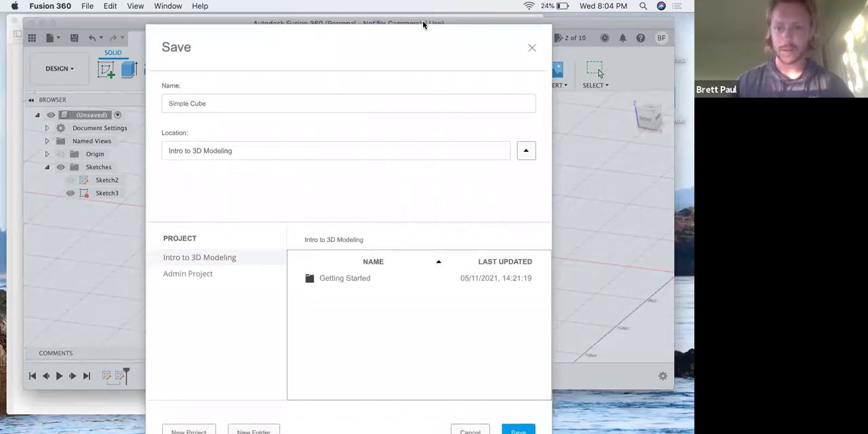
click(516, 417)
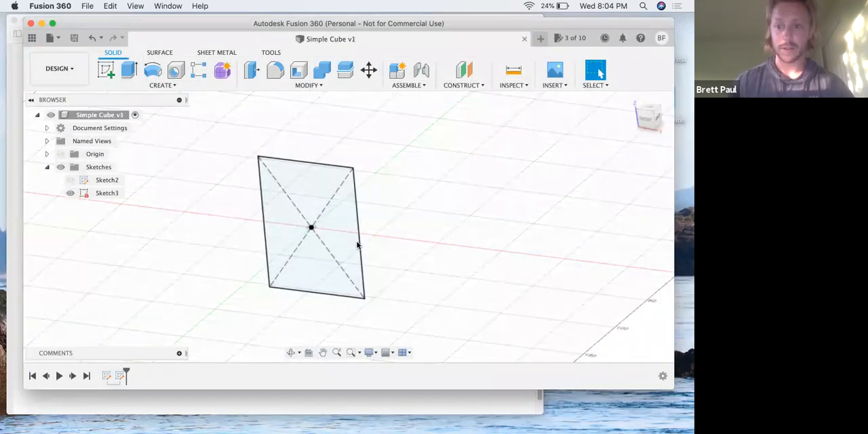
mouse_move(452, 28)
mouse_down()
mouse_move(455, 42)
mouse_move(460, 33)
mouse_up()
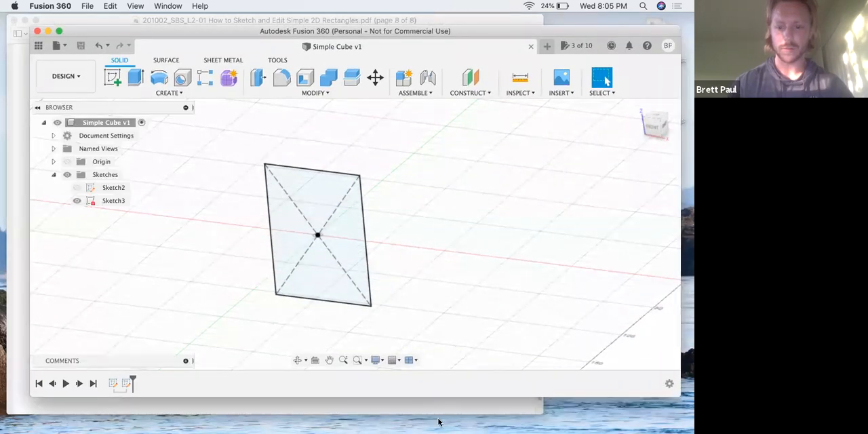